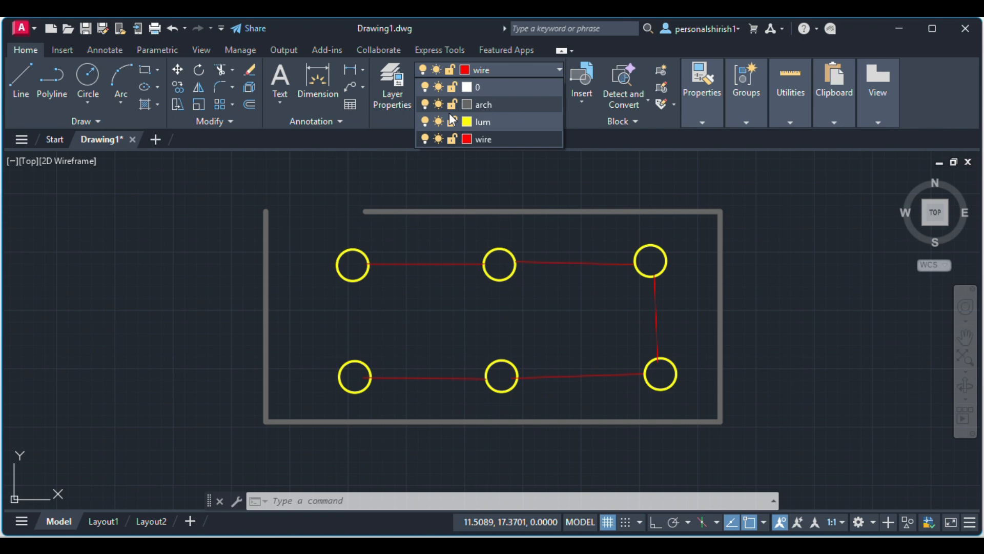
{"action": "left_click", "coordinate": [524, 72]}
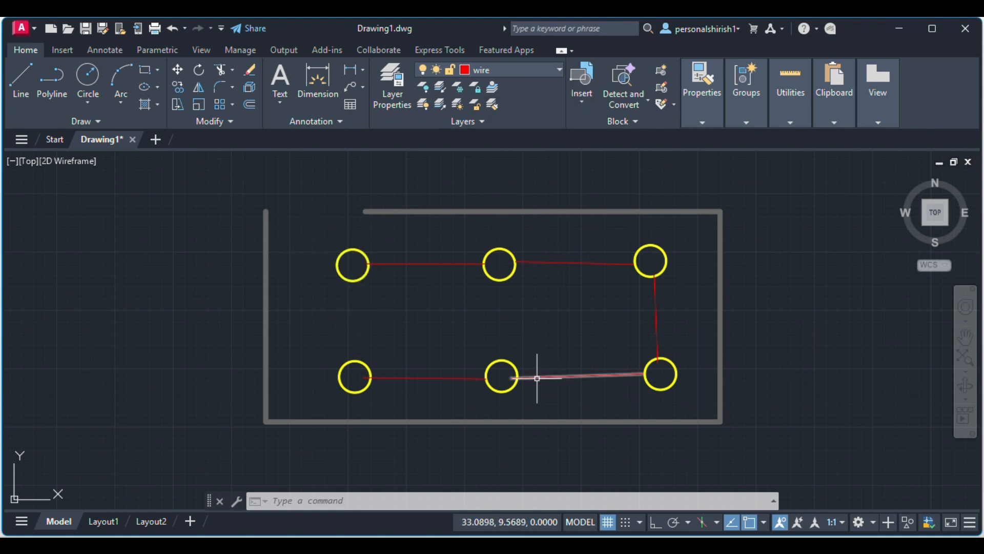
{"action": "left_click", "coordinate": [525, 72]}
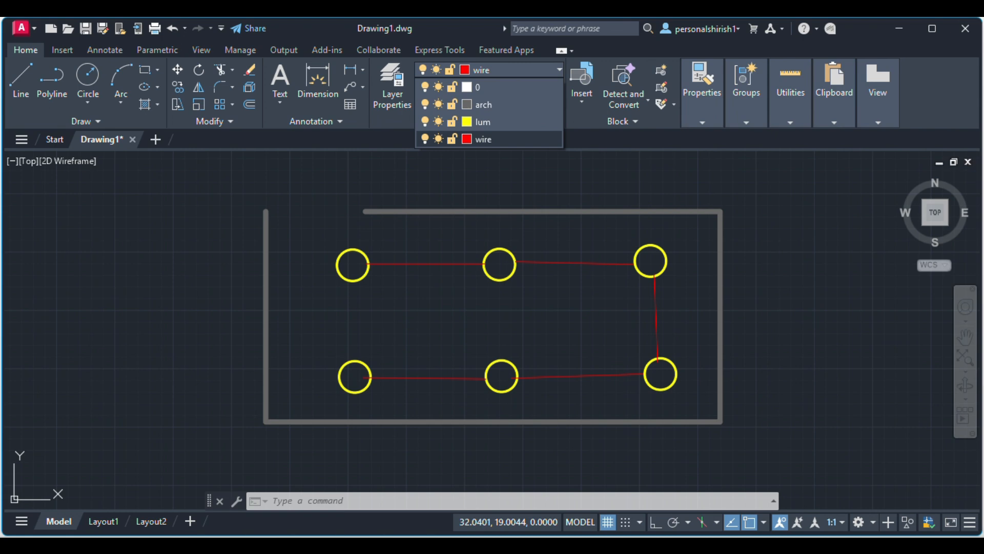
{"action": "left_click", "coordinate": [217, 297]}
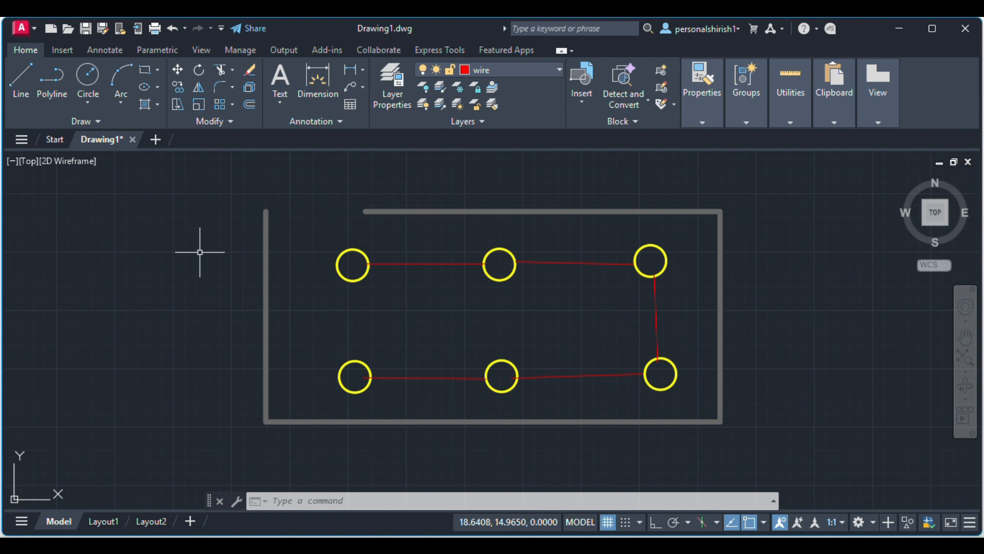
{"action": "type", "text": "LAS"}
{"action": "key", "text": "Return"}
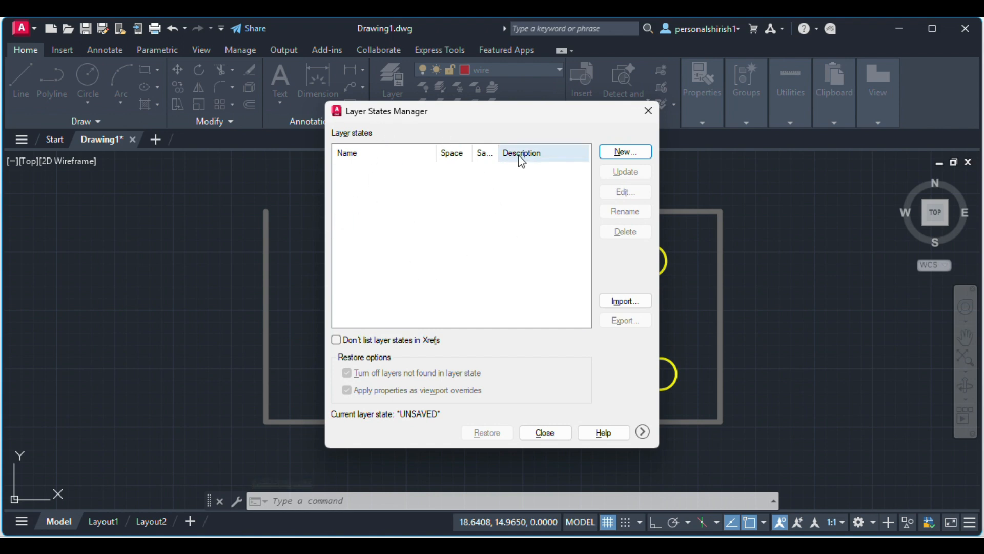
{"action": "left_click", "coordinate": [648, 111]}
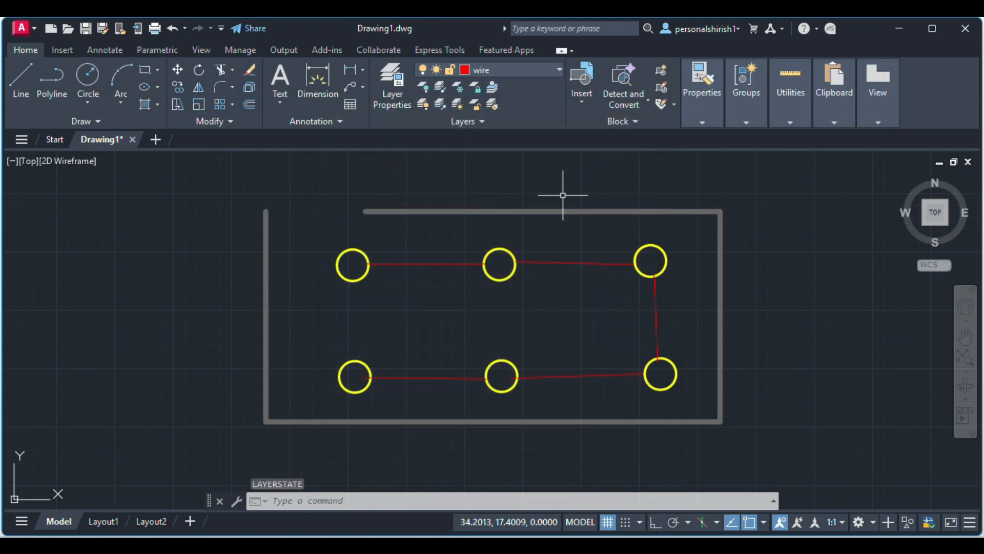
Step: Turn off the wire layer even though it is current, and make the lum layer current
{"action": "left_click", "coordinate": [510, 71]}
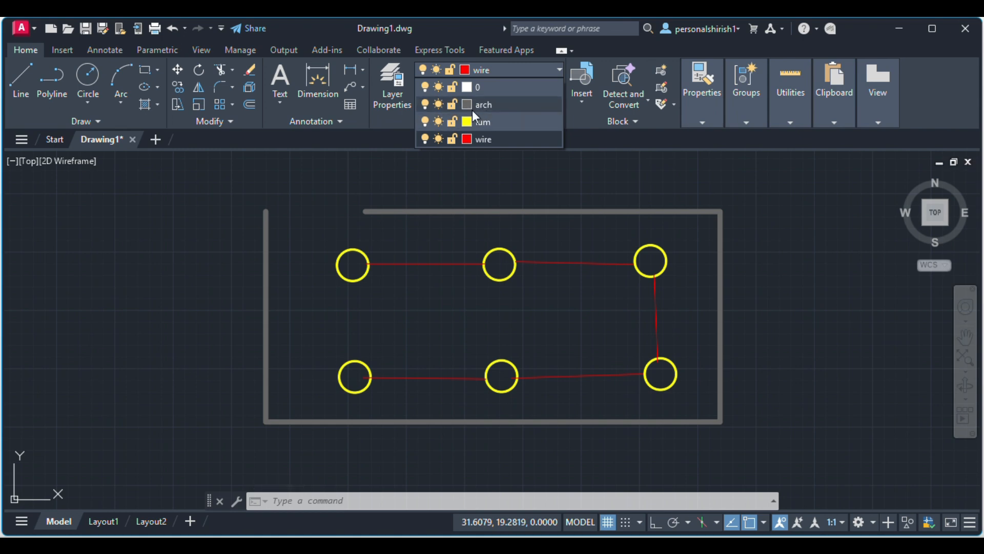
{"action": "left_click", "coordinate": [423, 143]}
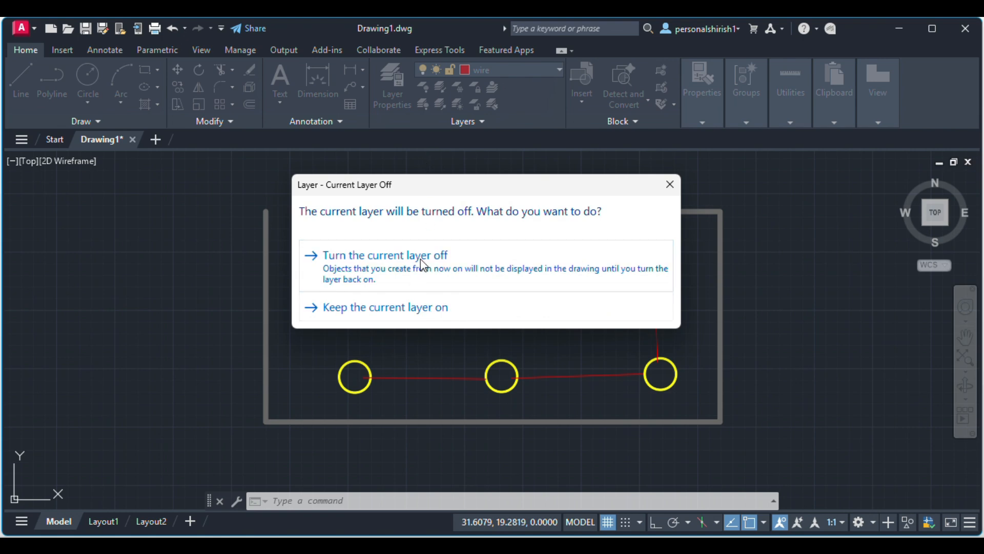
{"action": "left_click", "coordinate": [420, 258]}
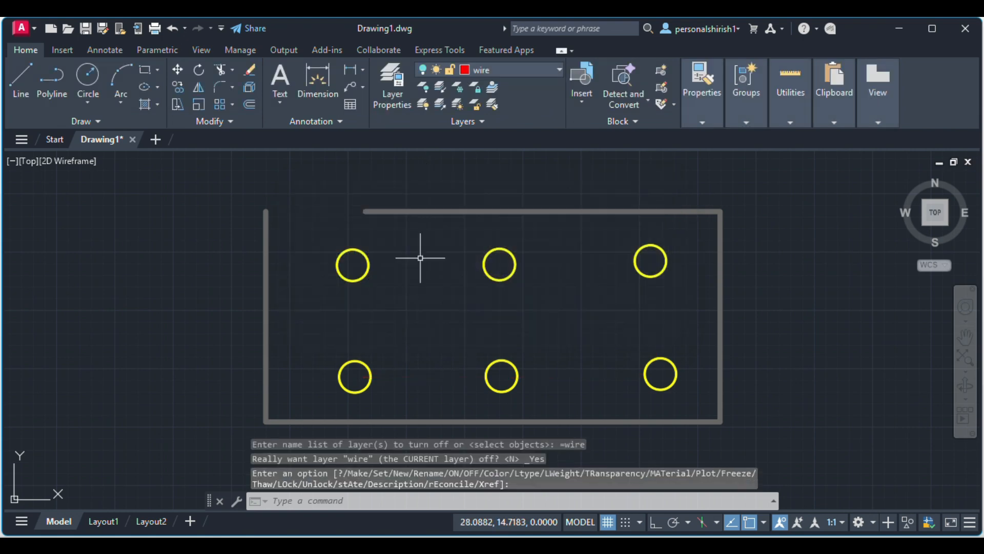
{"action": "left_click", "coordinate": [487, 72]}
{"action": "left_click", "coordinate": [483, 121]}
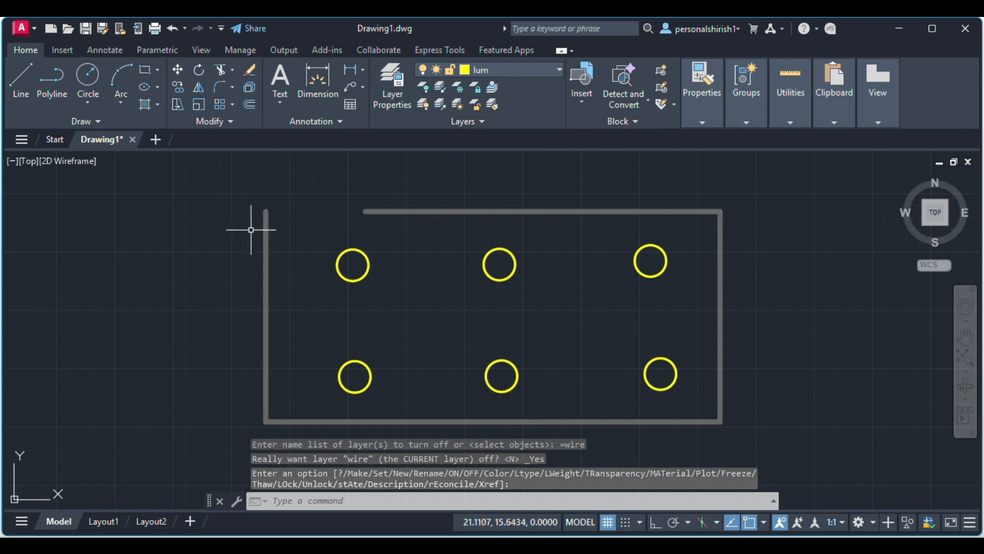
Step: Save the present layer settings as a new layer state named arch_lumen, leaving the description empty
{"action": "type", "text": "LAS"}
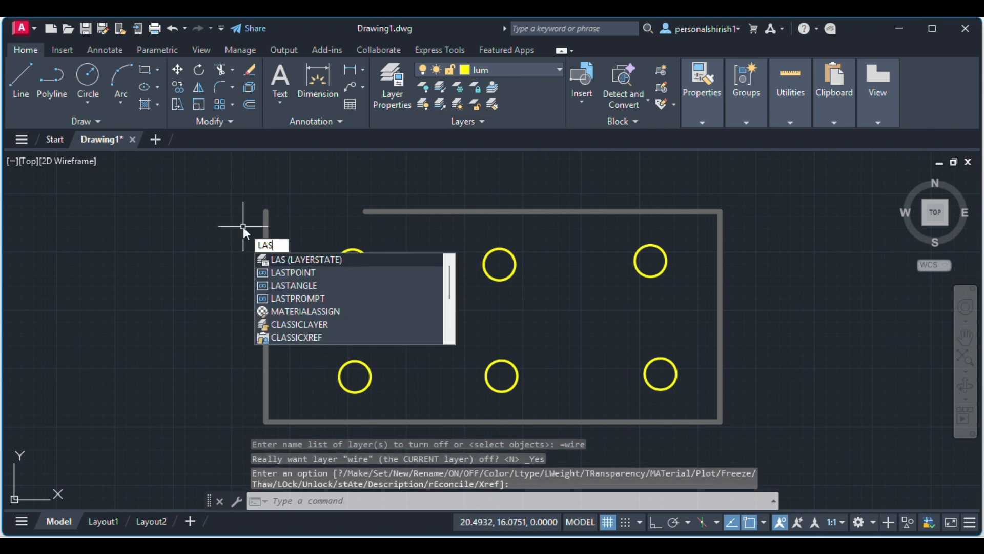
{"action": "key", "text": "Return"}
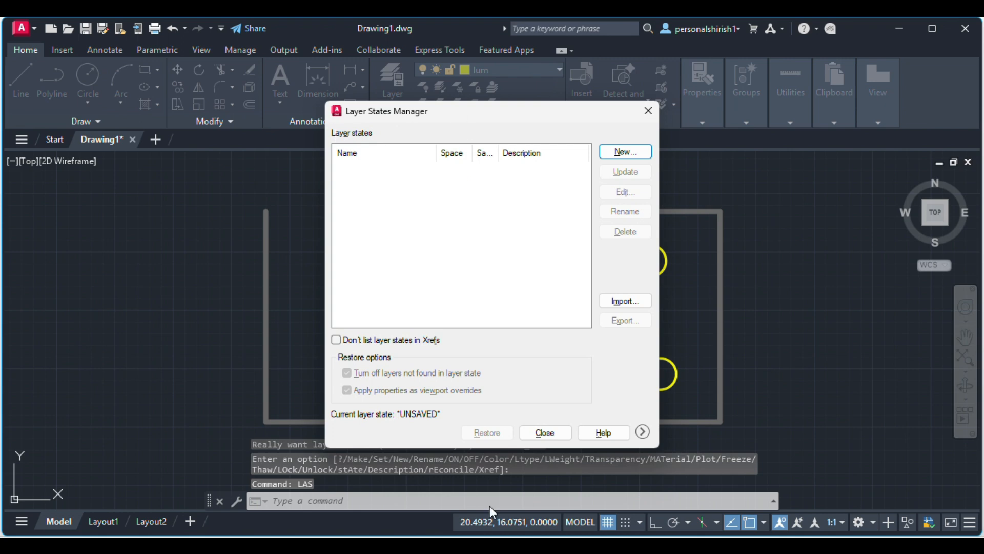
{"action": "left_click", "coordinate": [616, 154]}
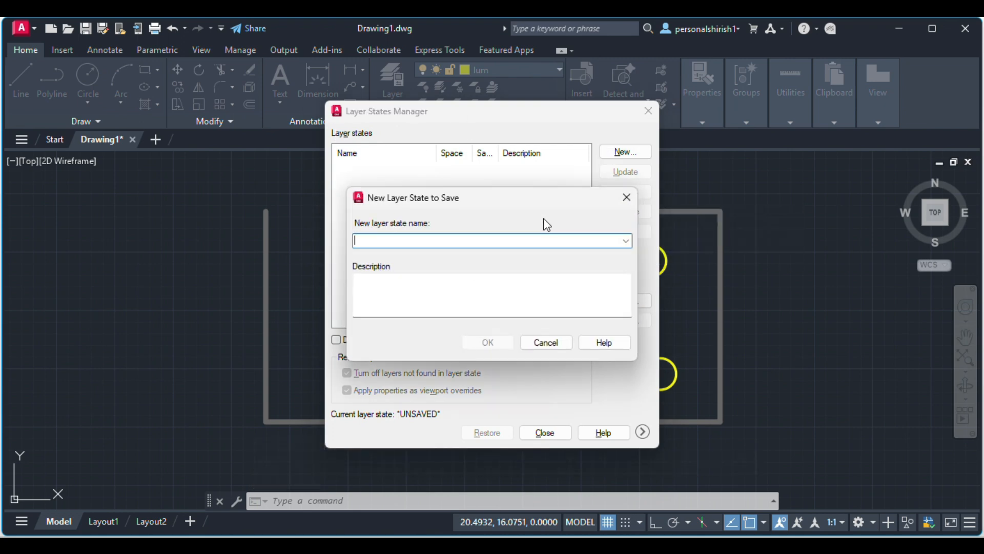
{"action": "type", "text": "arch "}
{"action": "type", "text": "l"}
{"action": "type", "text": "_"}
{"action": "type", "text": "lumen"}
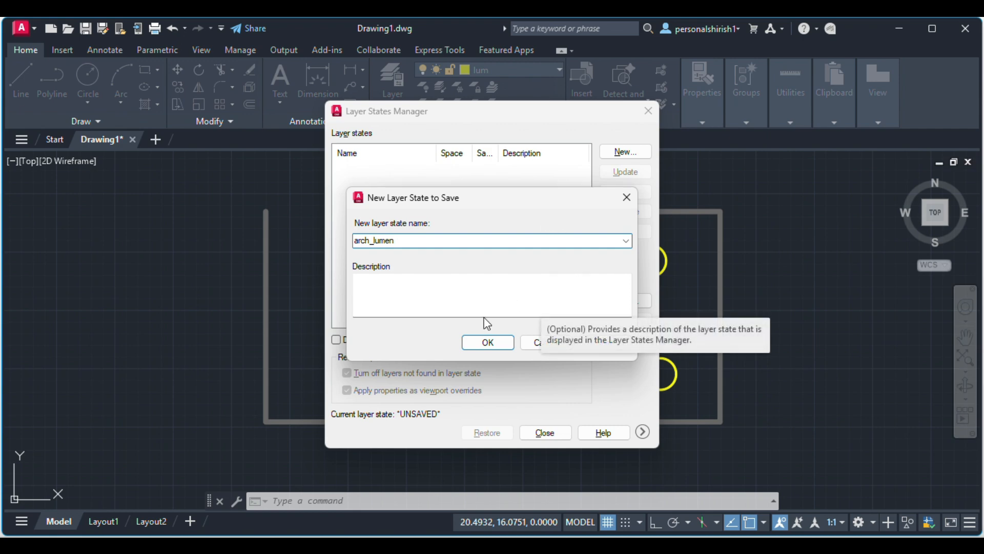
{"action": "left_click", "coordinate": [490, 341]}
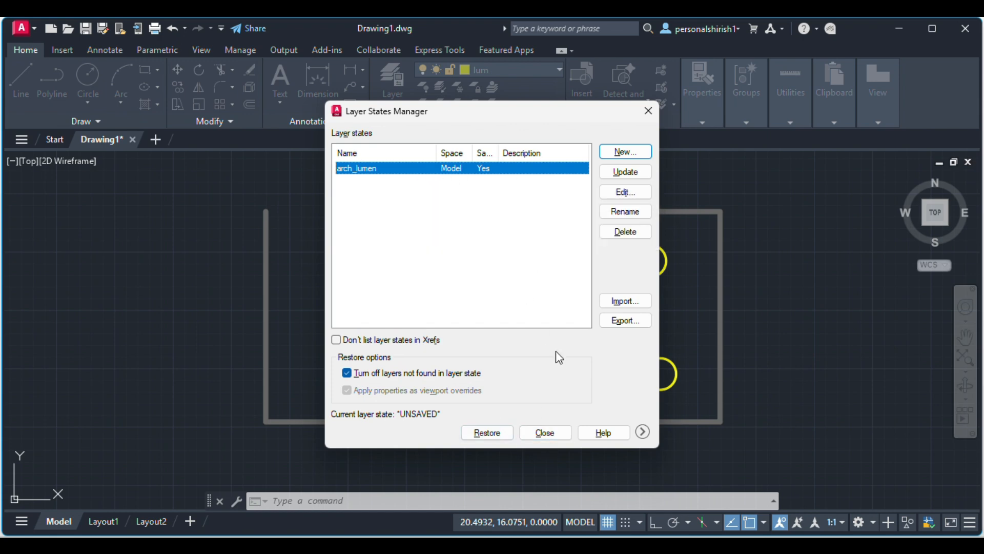
{"action": "left_click", "coordinate": [545, 435]}
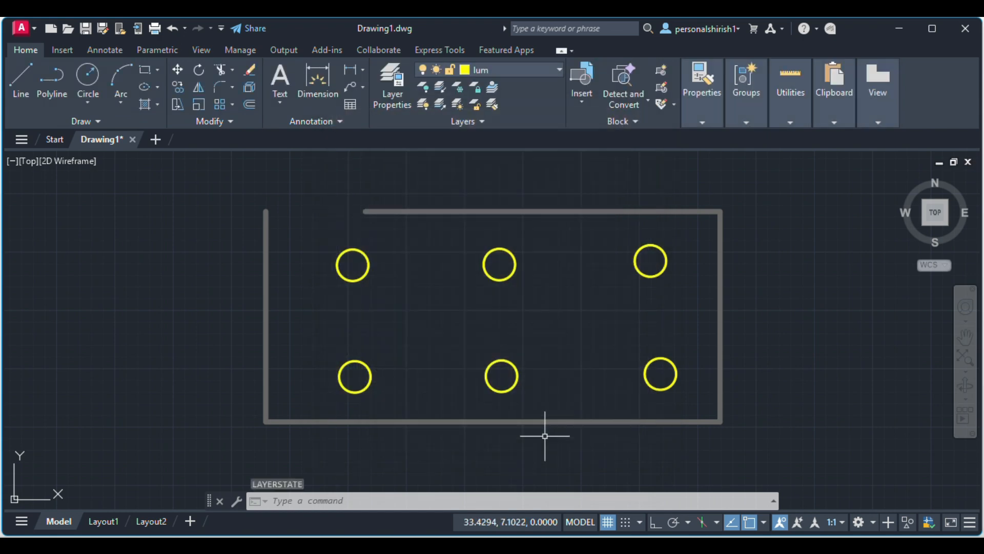
Step: Turn the wire layer on, and switch its visibility off and on once more
{"action": "left_click", "coordinate": [513, 70]}
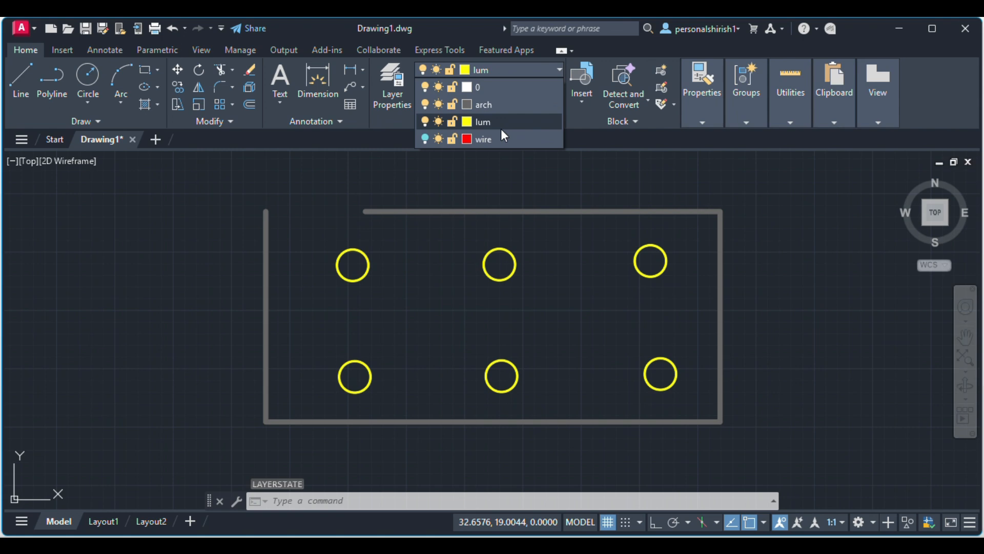
{"action": "left_click", "coordinate": [426, 140]}
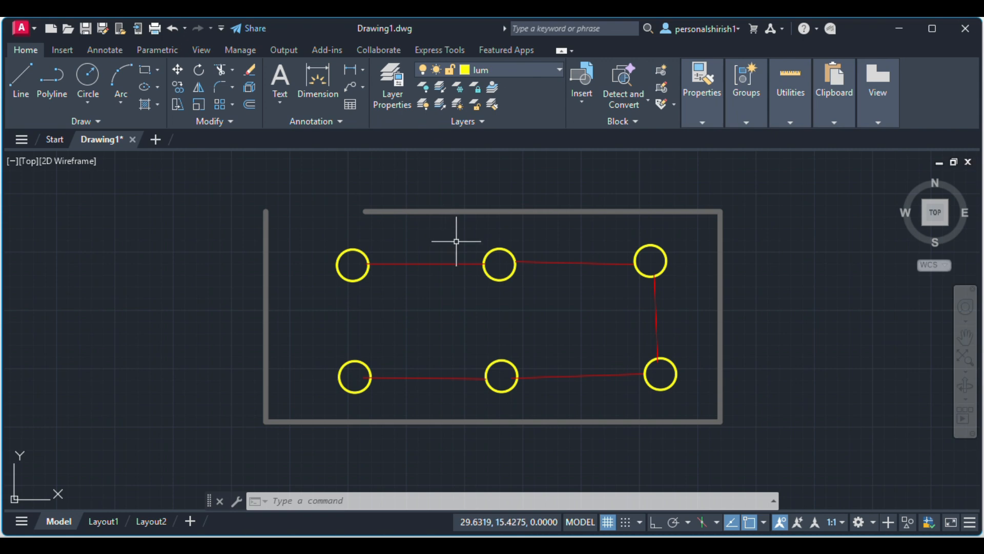
{"action": "left_click", "coordinate": [495, 69]}
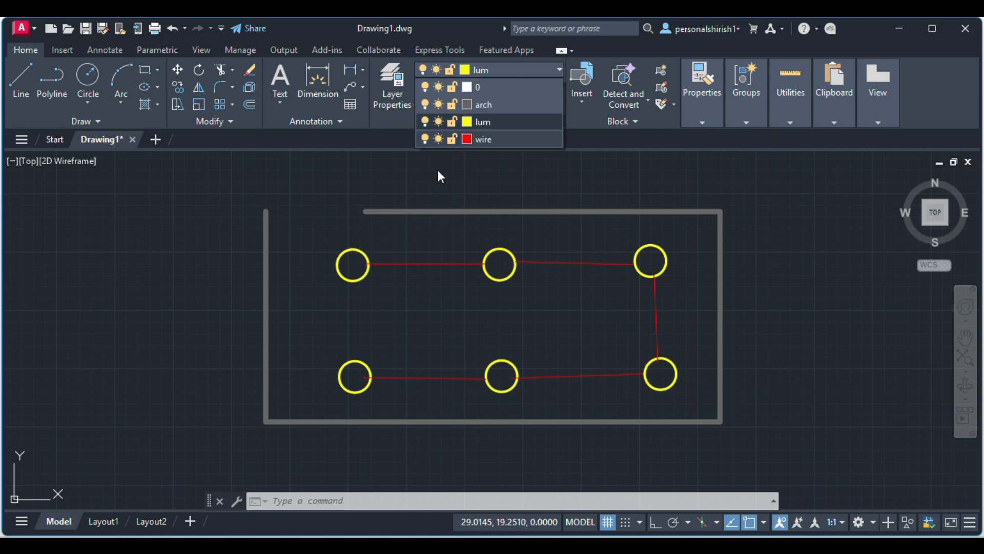
{"action": "left_click", "coordinate": [424, 139]}
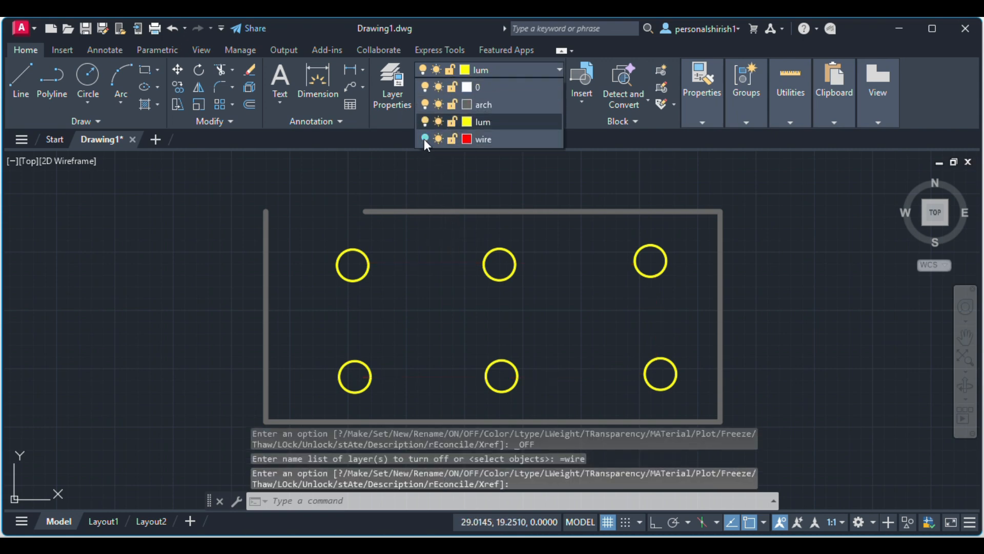
{"action": "left_click", "coordinate": [425, 139]}
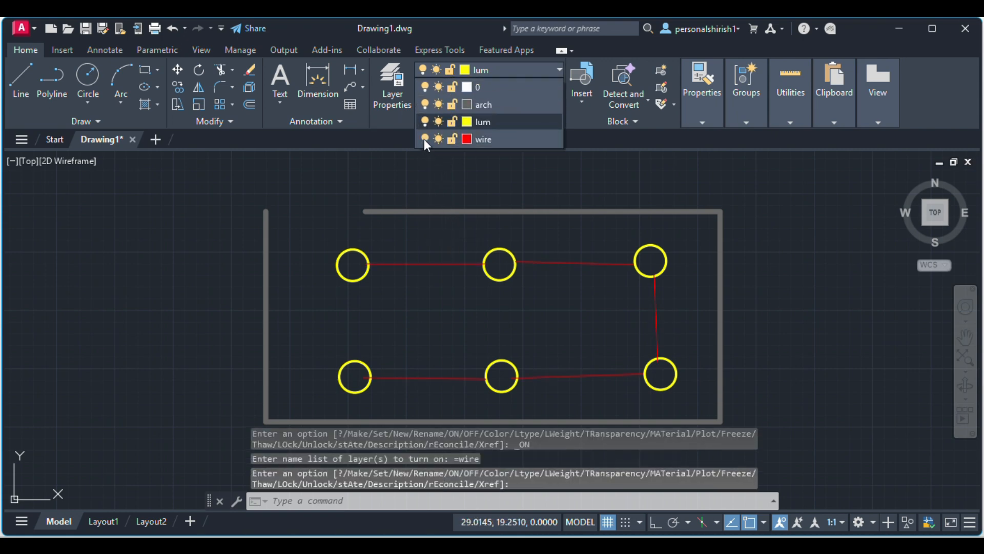
{"action": "left_click", "coordinate": [528, 71]}
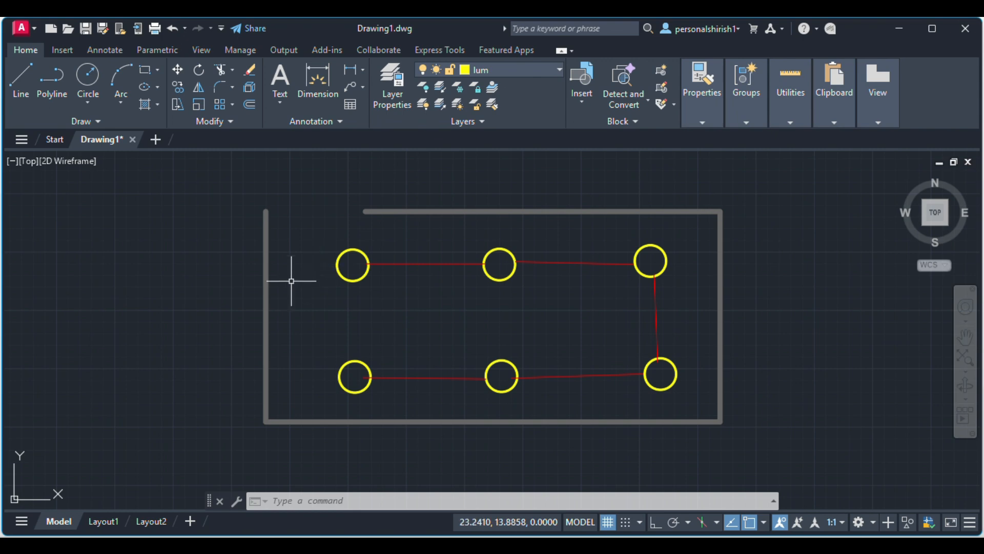
Step: Restore the saved layer state arch_lumen from the Layer States Manager
{"action": "scroll", "coordinate": [177, 306], "scroll_direction": "down", "scroll_amount": 1}
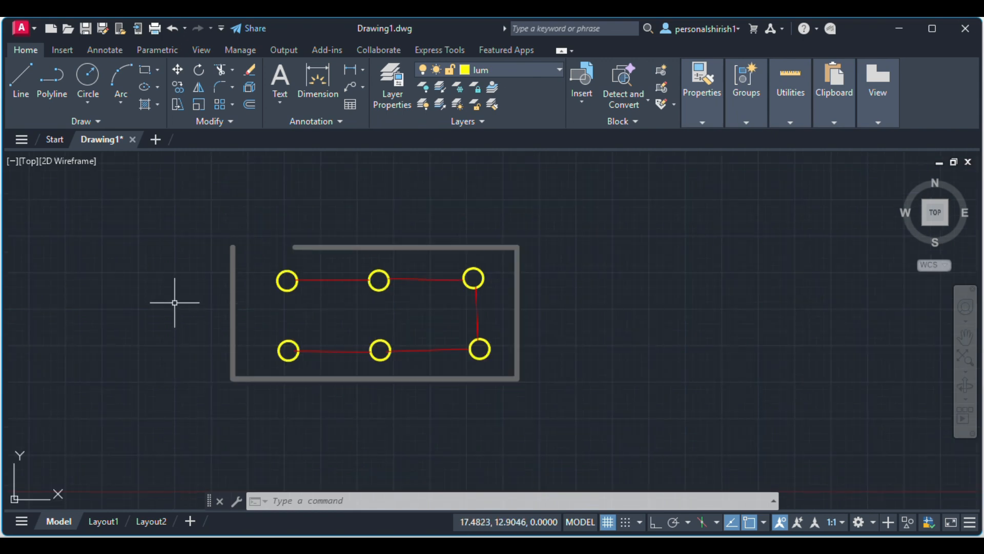
{"action": "scroll", "coordinate": [175, 302], "scroll_direction": "up", "scroll_amount": 2}
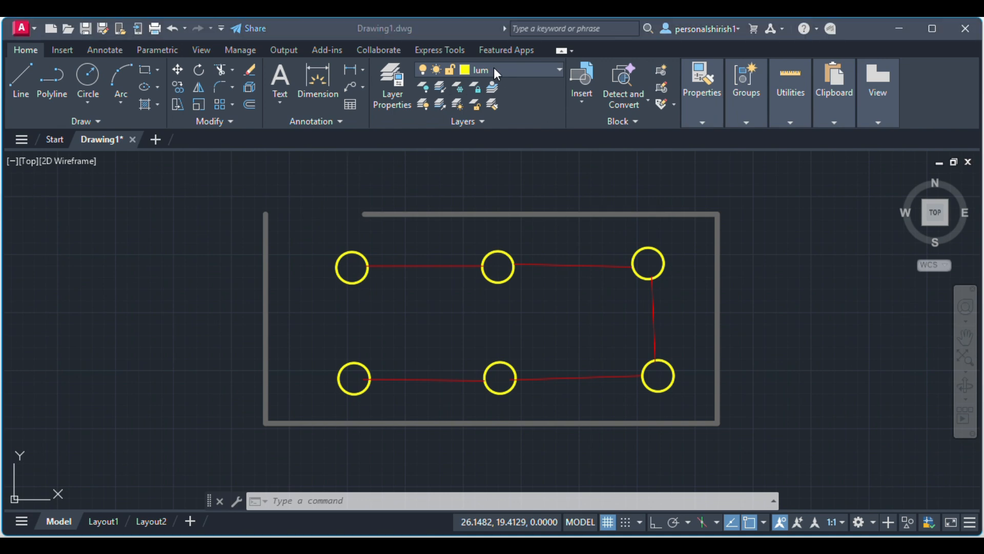
{"action": "left_click", "coordinate": [163, 248]}
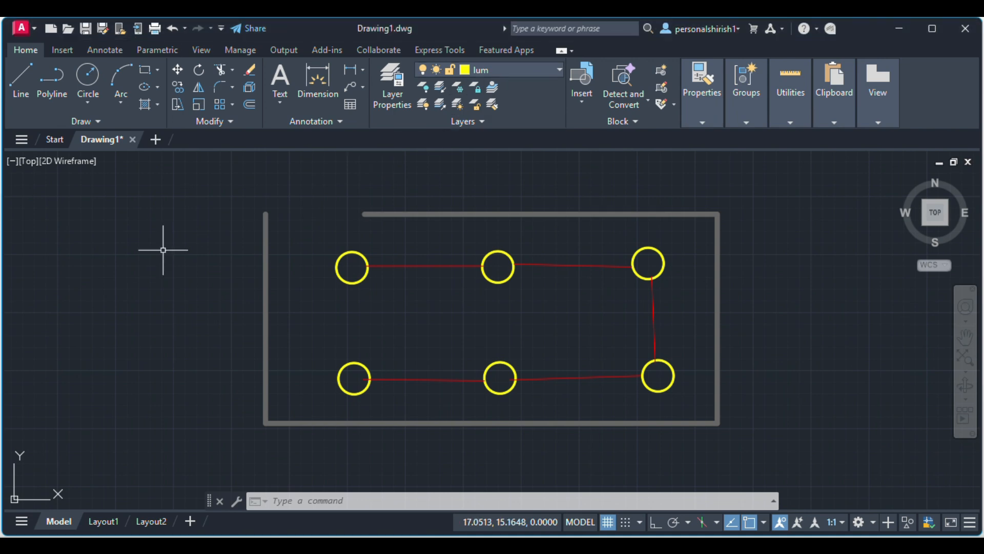
{"action": "type", "text": "l"}
{"action": "key", "text": "Return"}
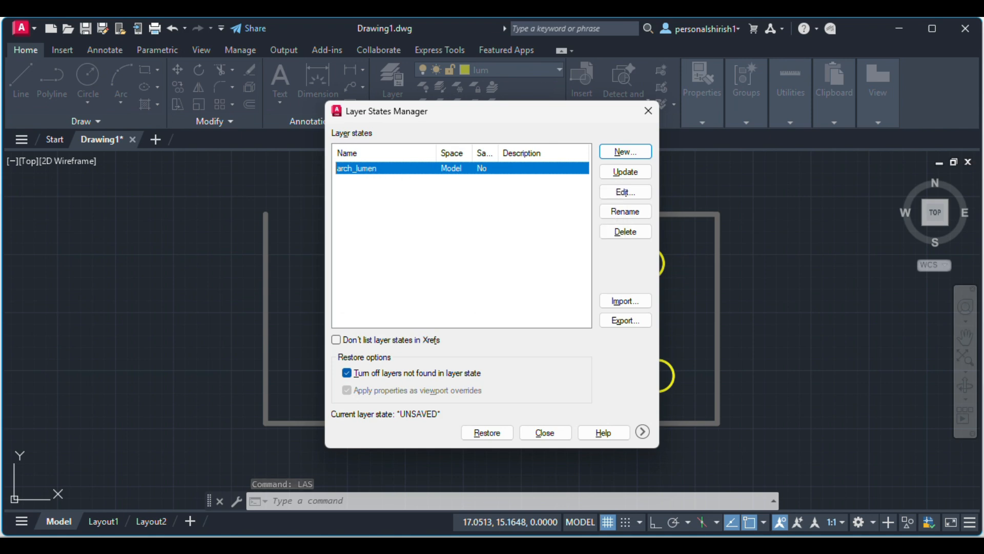
{"action": "left_click", "coordinate": [407, 171]}
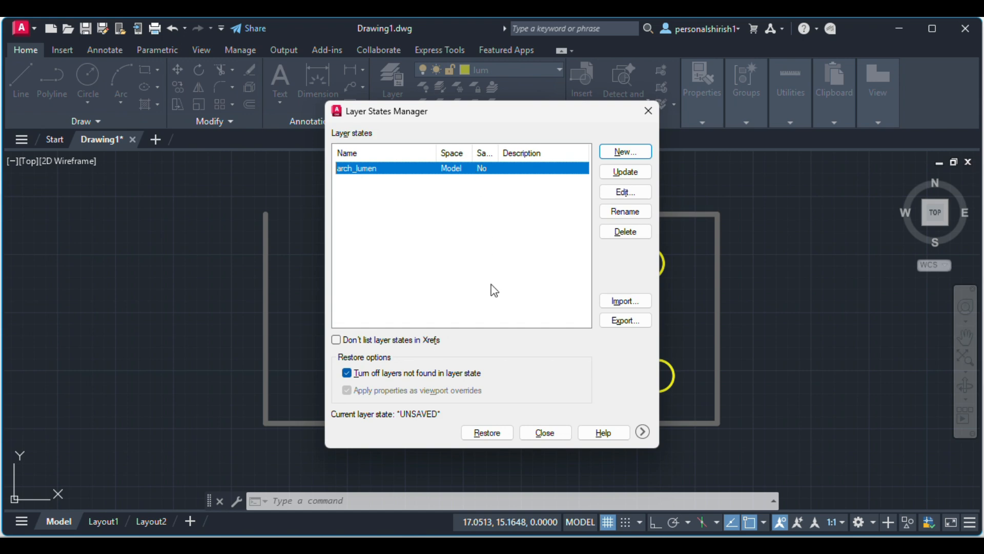
{"action": "left_click", "coordinate": [489, 433]}
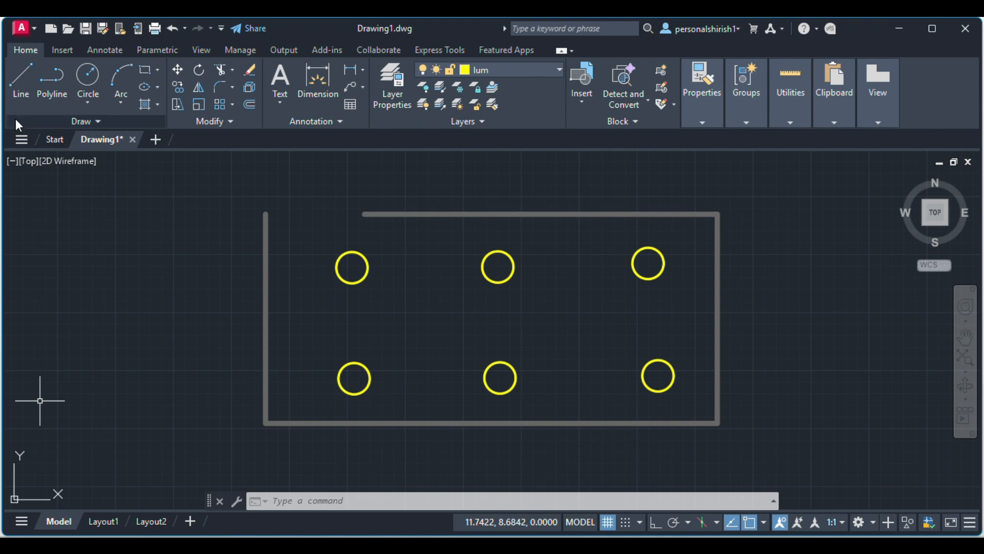
Step: Turn the wire layer on while keeping lum as the current layer
{"action": "left_click", "coordinate": [509, 72]}
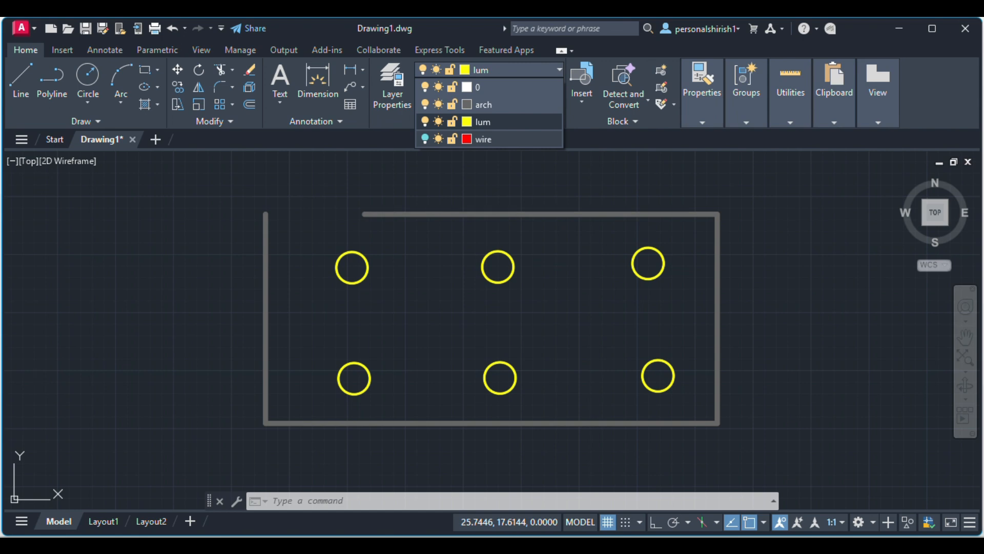
{"action": "left_click", "coordinate": [427, 143]}
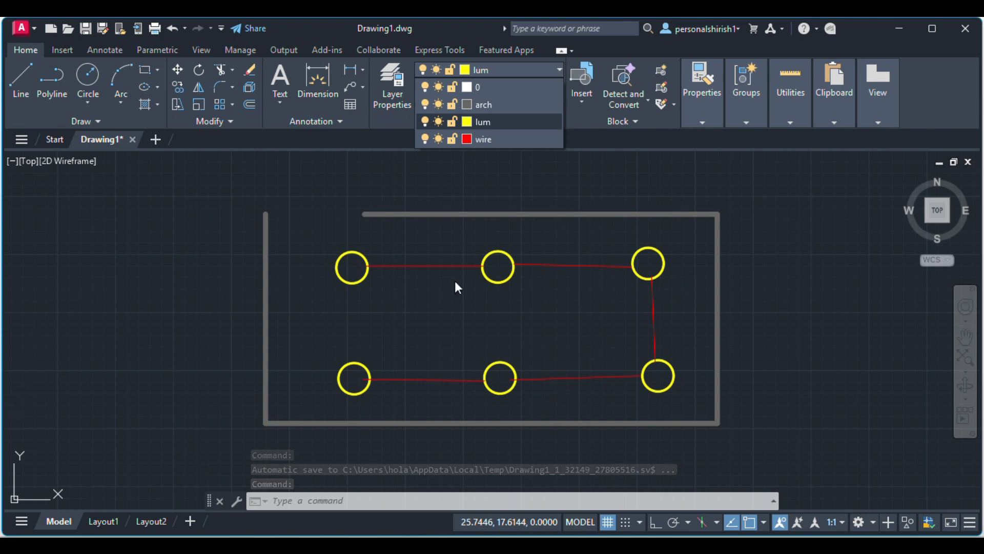
{"action": "left_click", "coordinate": [529, 72]}
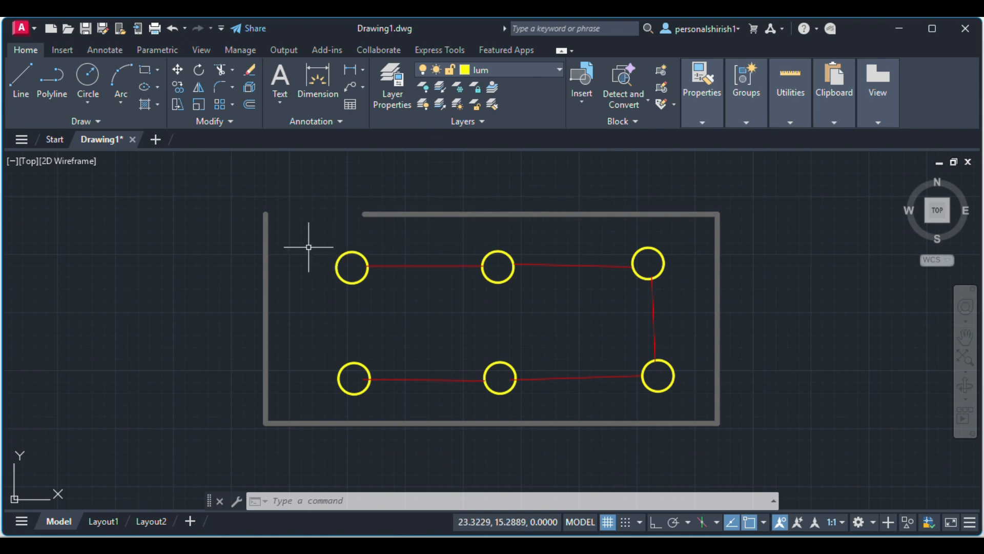
Step: Isolate the lum layer with LAYISO, using the upper-left yellow circle as the selected object
{"action": "type", "text": "LA"}
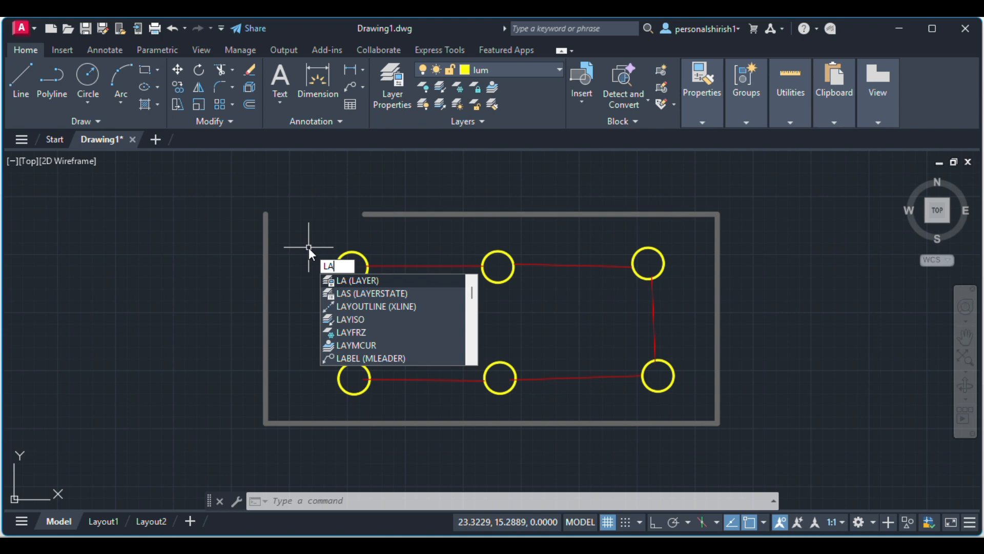
{"action": "type", "text": "YISO"}
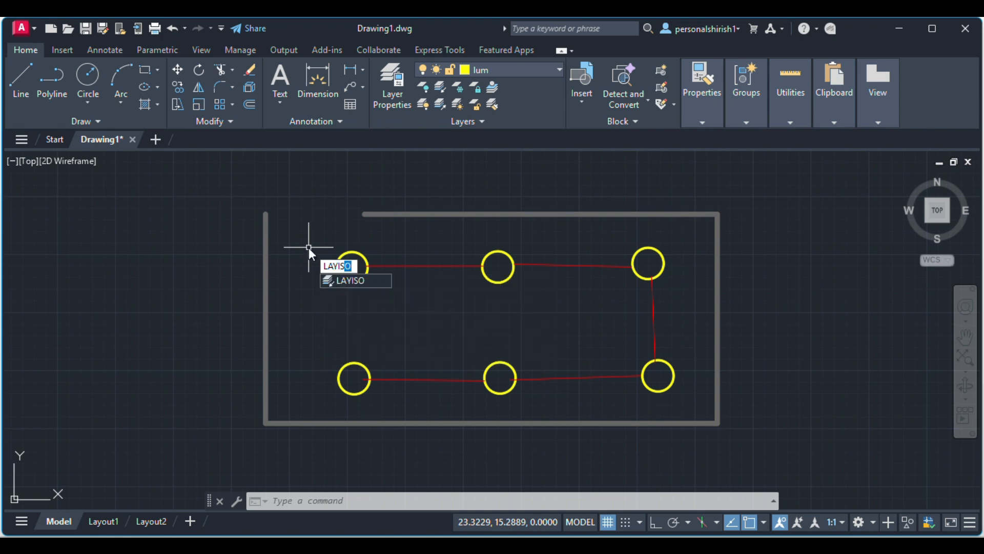
{"action": "left_click", "coordinate": [366, 286]}
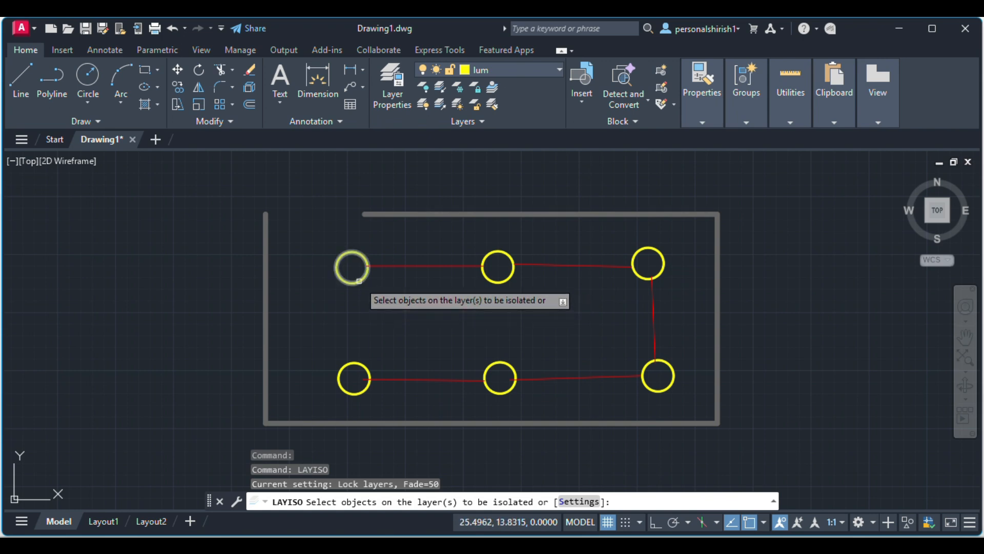
{"action": "left_click", "coordinate": [359, 281]}
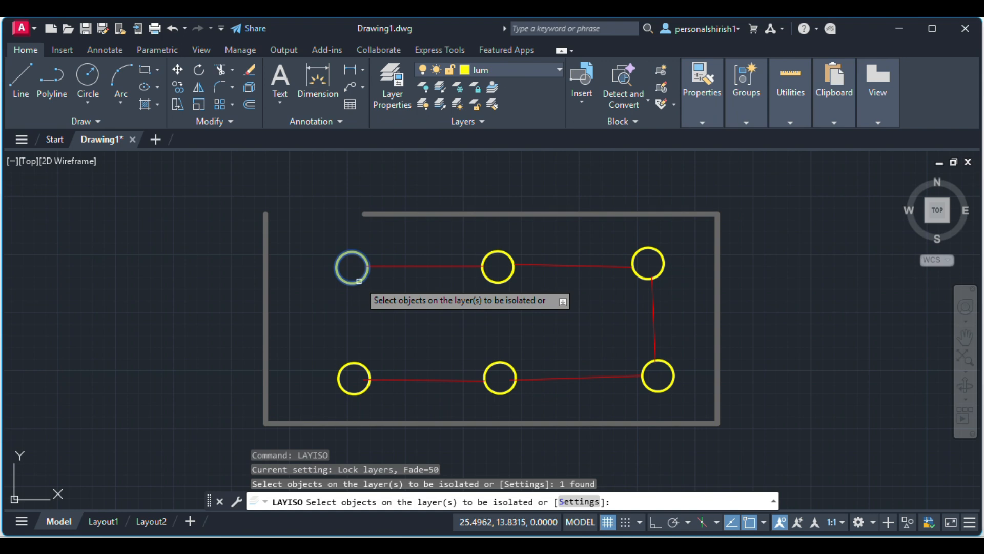
{"action": "key", "text": "Return"}
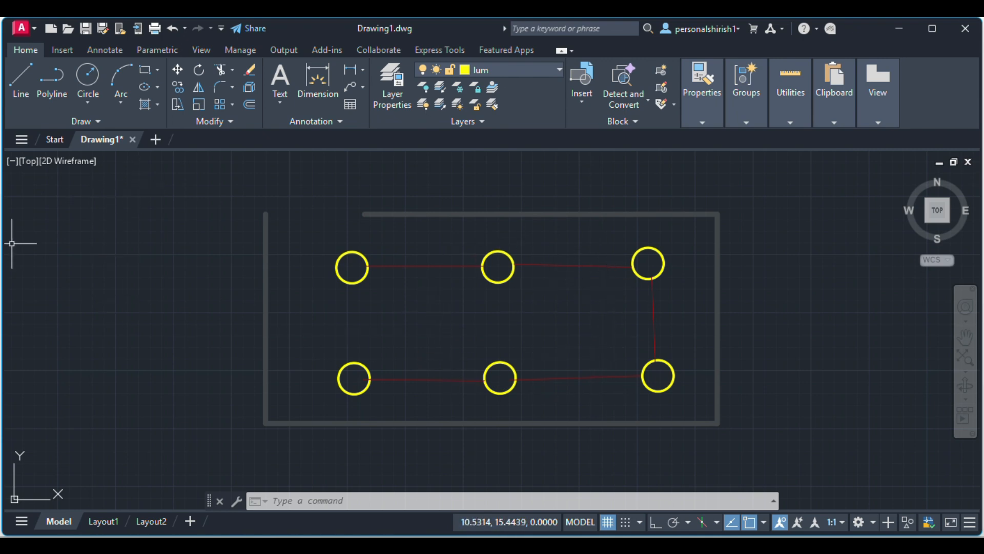
Step: Open the recent drawing Ele_SHOPPING-COMPLEX-Detailed-Copy from the start page
{"action": "left_click", "coordinate": [18, 144]}
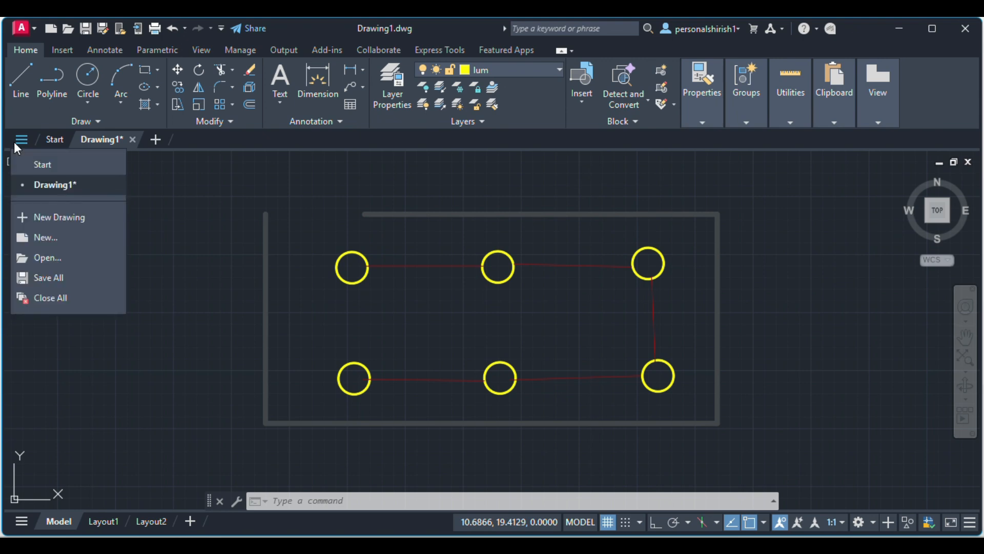
{"action": "left_click", "coordinate": [55, 142]}
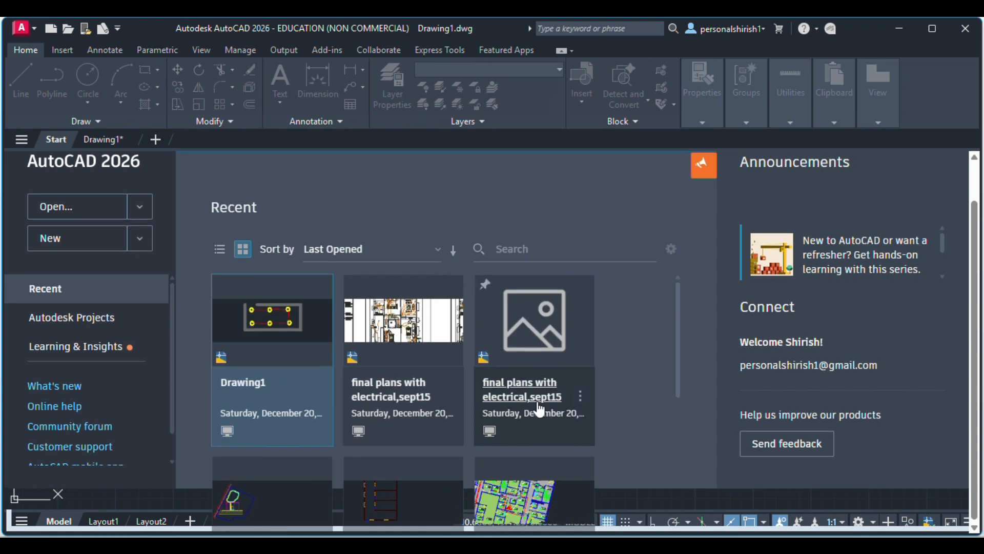
{"action": "scroll", "coordinate": [495, 405], "scroll_direction": "down", "scroll_amount": 3}
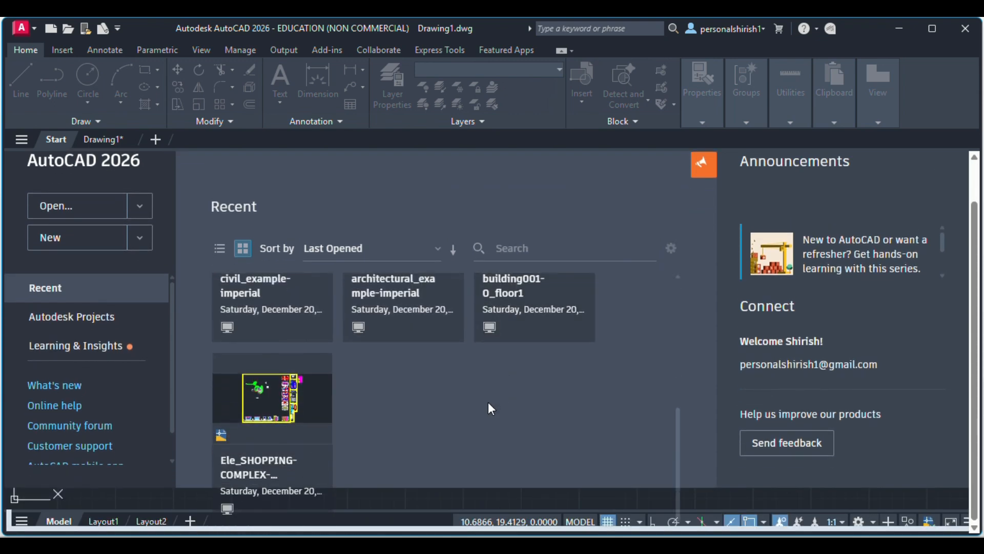
{"action": "scroll", "coordinate": [534, 407], "scroll_direction": "down", "scroll_amount": 3}
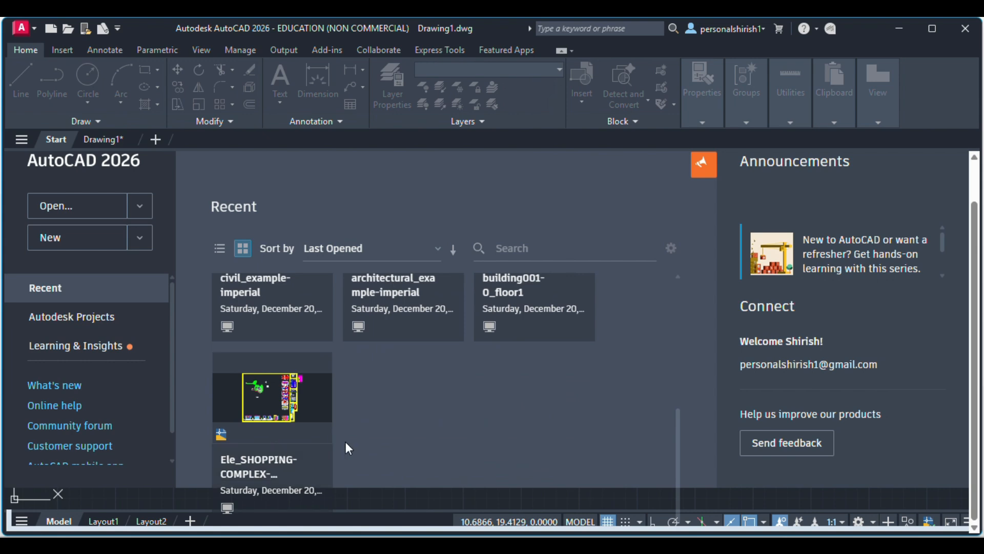
{"action": "scroll", "coordinate": [371, 442], "scroll_direction": "up", "scroll_amount": 1}
{"action": "scroll", "coordinate": [372, 441], "scroll_direction": "down", "scroll_amount": 1}
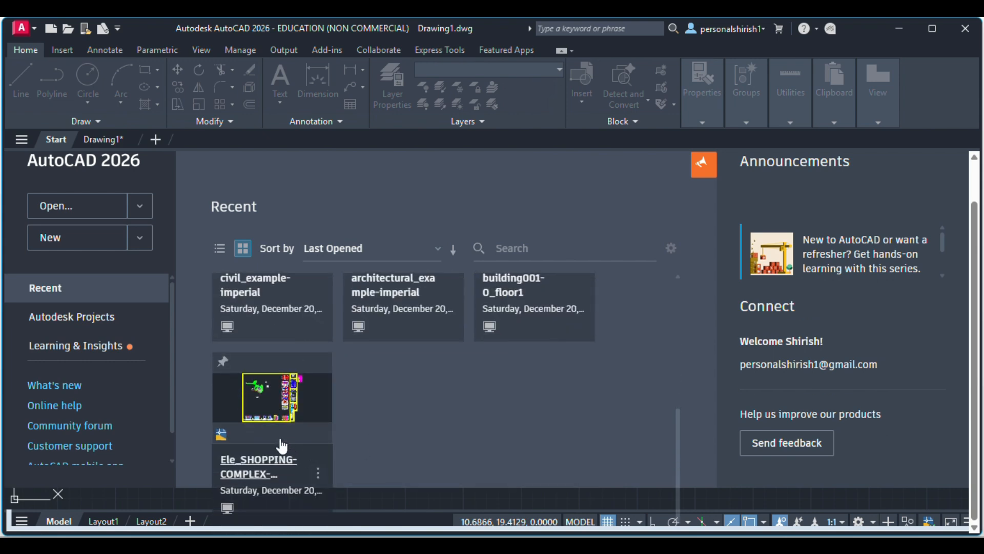
{"action": "left_click", "coordinate": [282, 446]}
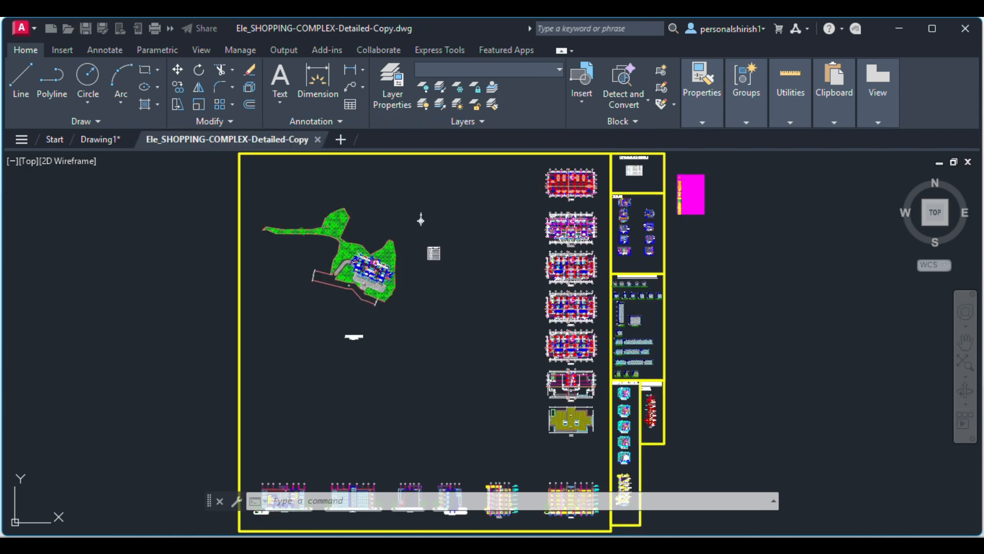
Step: Examine the shopping complex's second floor plan and look through the drawing's layer list down to the window layers
{"action": "scroll", "coordinate": [648, 323], "scroll_direction": "up", "scroll_amount": 4}
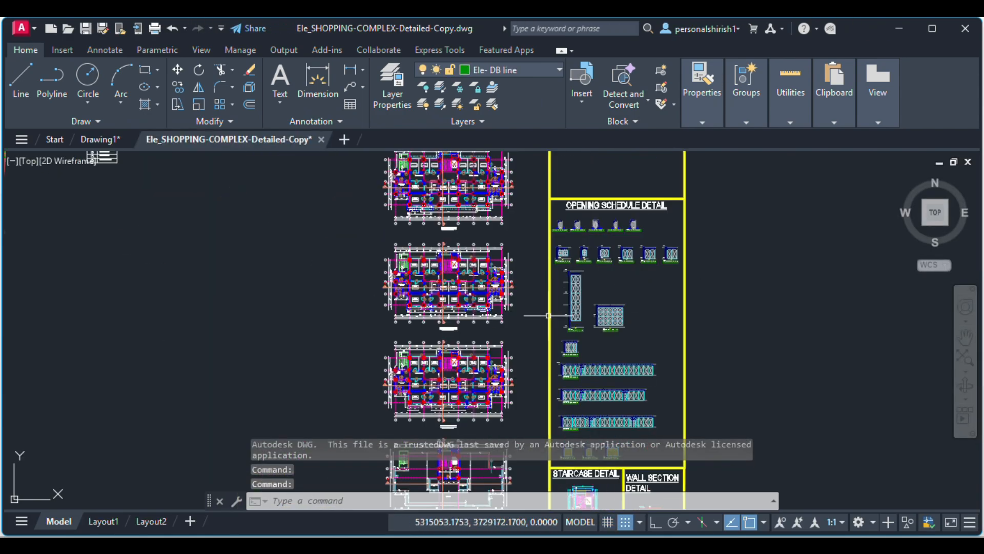
{"action": "scroll", "coordinate": [440, 316], "scroll_direction": "up", "scroll_amount": 5}
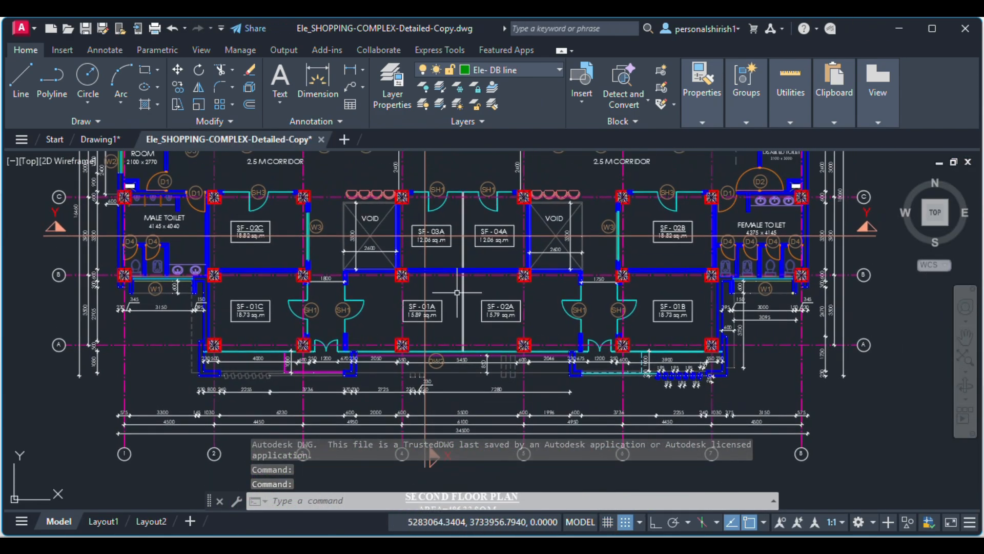
{"action": "middle_click_drag", "start_coordinate": [457, 247], "coordinate": [471, 364]}
{"action": "middle_click_drag", "start_coordinate": [478, 282], "coordinate": [483, 329]}
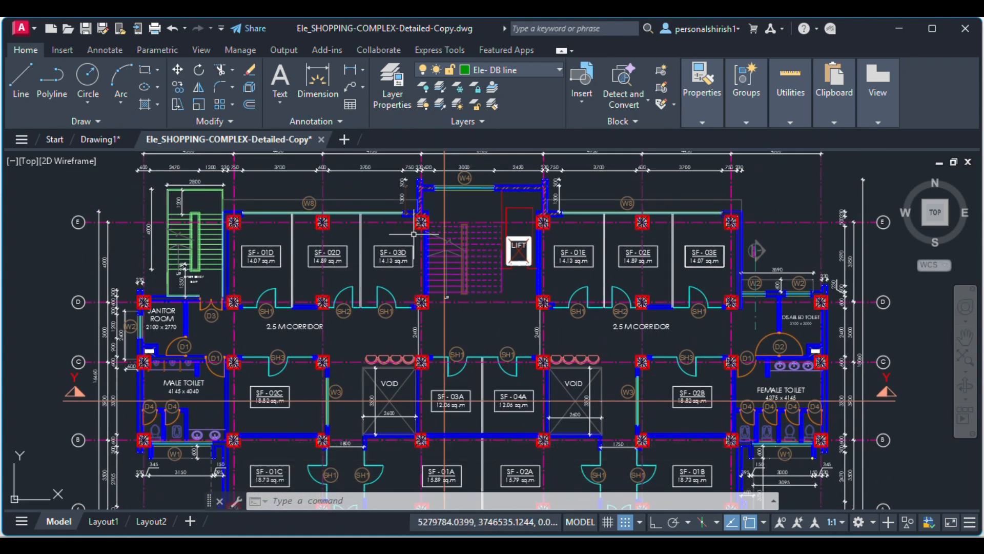
{"action": "left_click", "coordinate": [505, 71]}
{"action": "scroll", "coordinate": [492, 449], "scroll_direction": "down", "scroll_amount": 6}
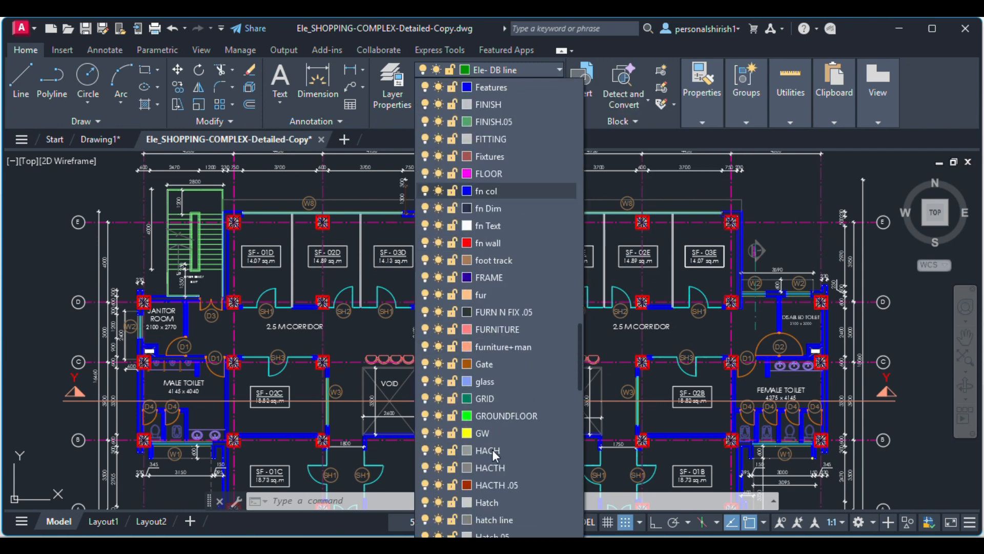
{"action": "scroll", "coordinate": [492, 449], "scroll_direction": "down", "scroll_amount": 20}
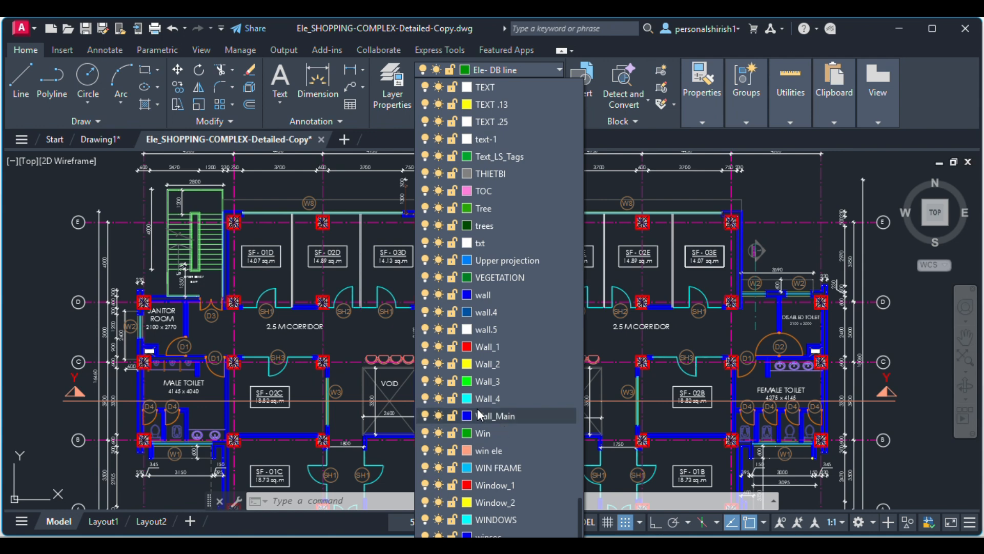
{"action": "scroll", "coordinate": [281, 298], "scroll_direction": "up", "scroll_amount": 2}
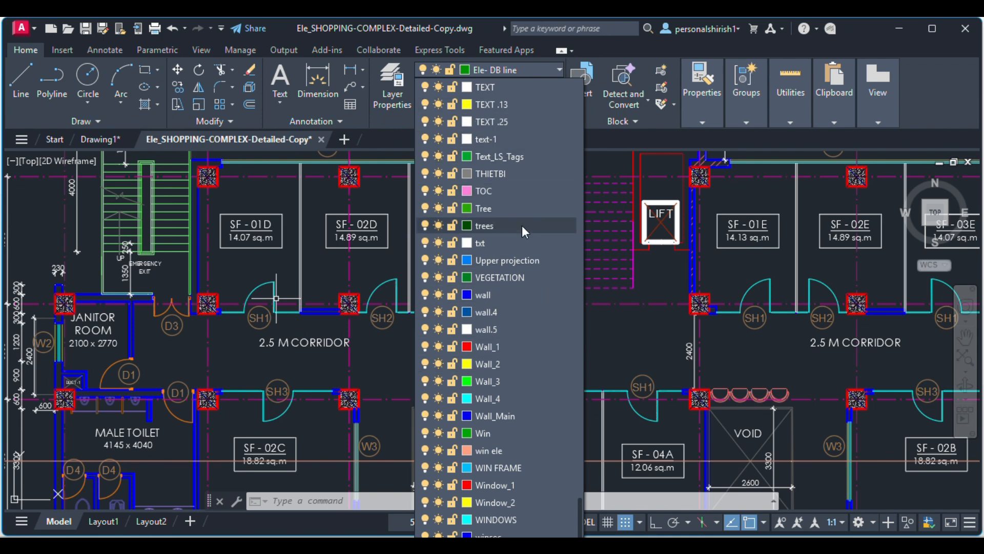
{"action": "left_click", "coordinate": [641, 355]}
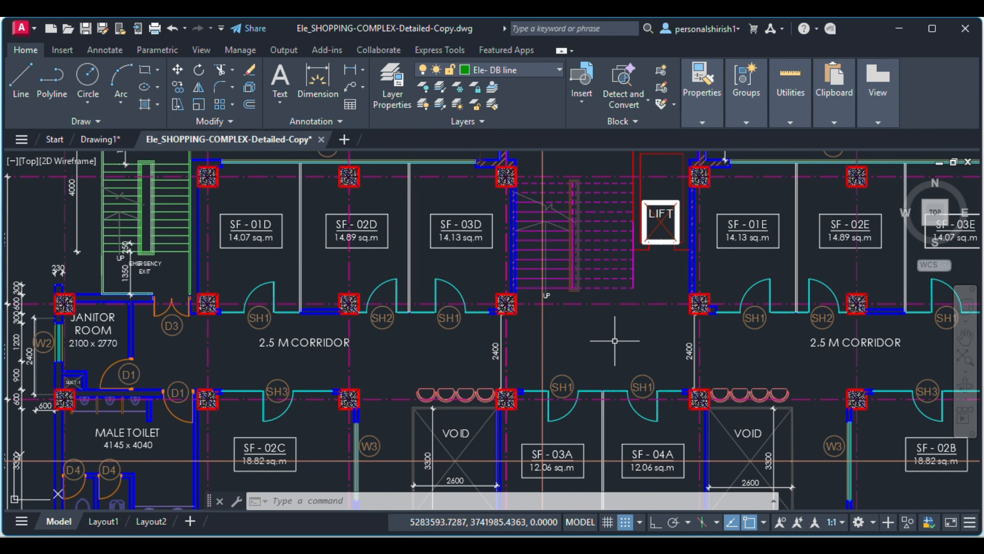
Step: Isolate the WINDOWS layer with LAYISO, using the SH2 door swing at shop SF - 02D as the selected object
{"action": "type", "text": "LA"}
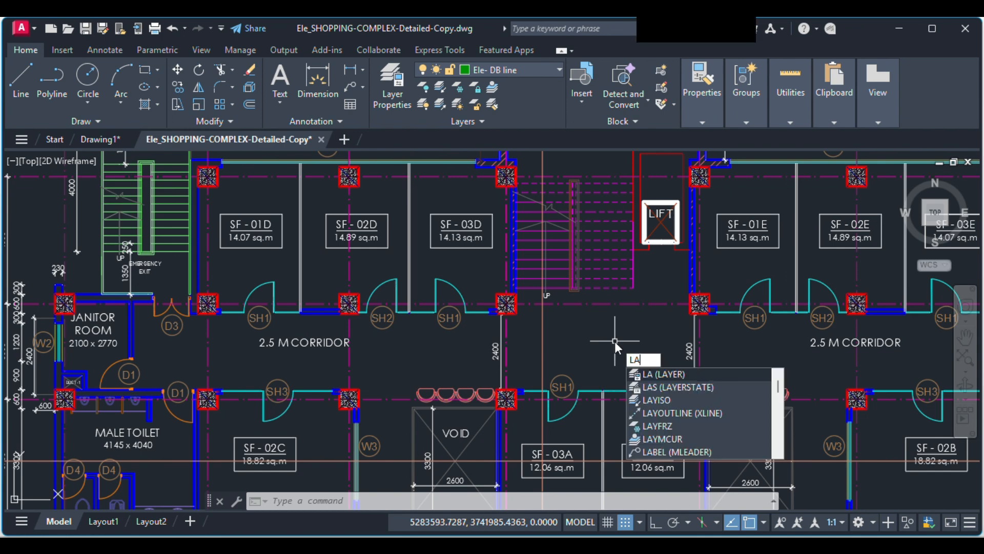
{"action": "type", "text": "YISO"}
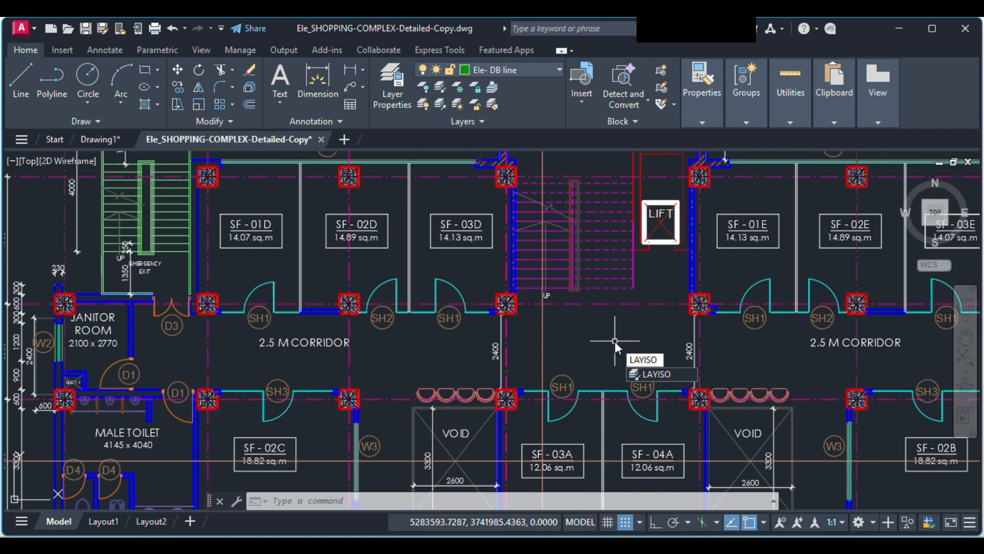
{"action": "key", "text": "Return"}
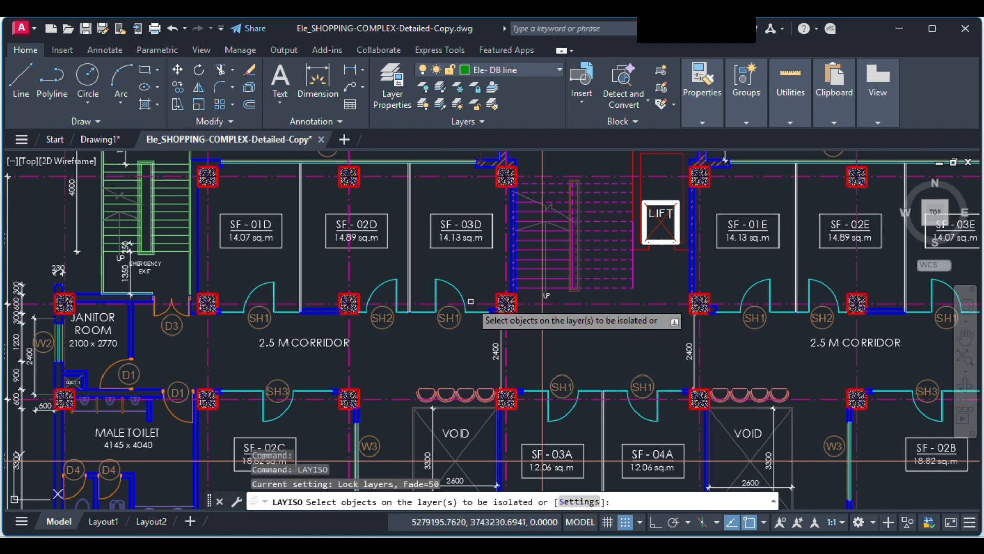
{"action": "left_click", "coordinate": [380, 284]}
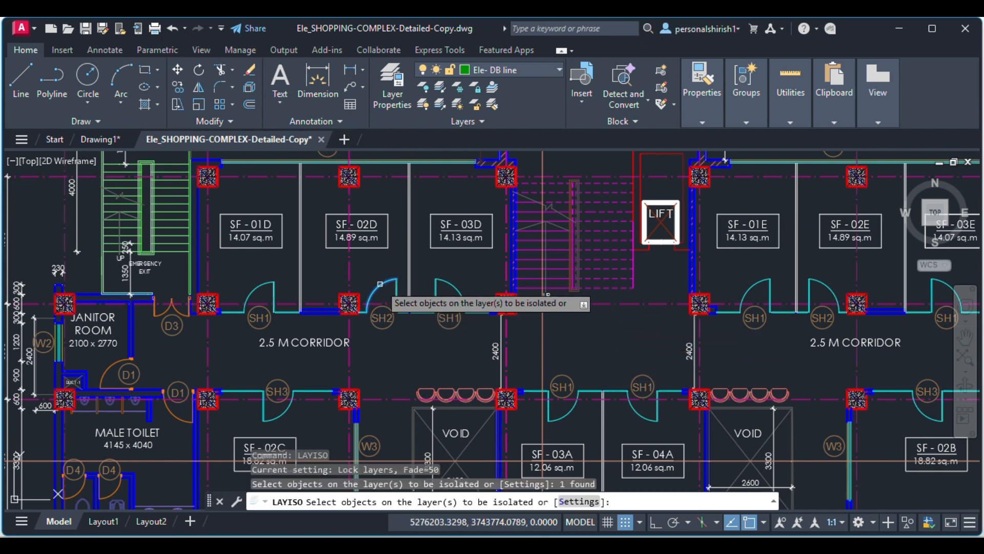
{"action": "key", "text": "Return"}
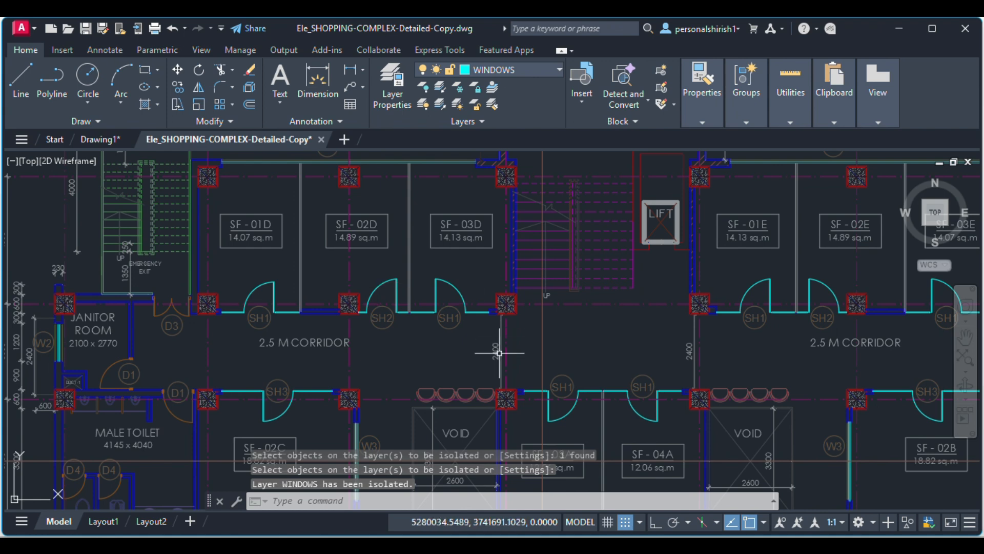
Step: Restore the layers locked by the isolation with LAYUNISO
{"action": "scroll", "coordinate": [494, 350], "scroll_direction": "down", "scroll_amount": 4}
{"action": "scroll", "coordinate": [577, 357], "scroll_direction": "up", "scroll_amount": 2}
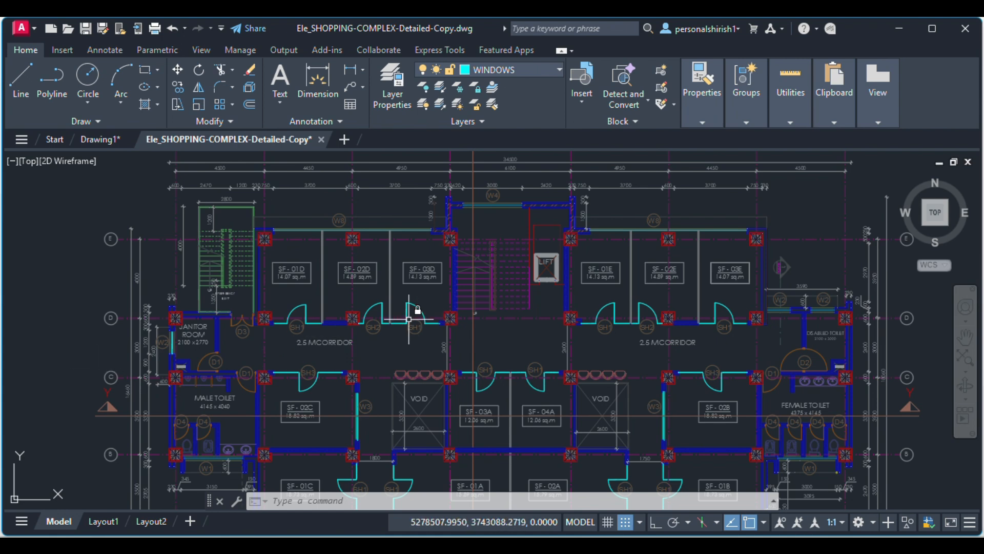
{"action": "type", "text": "LA"}
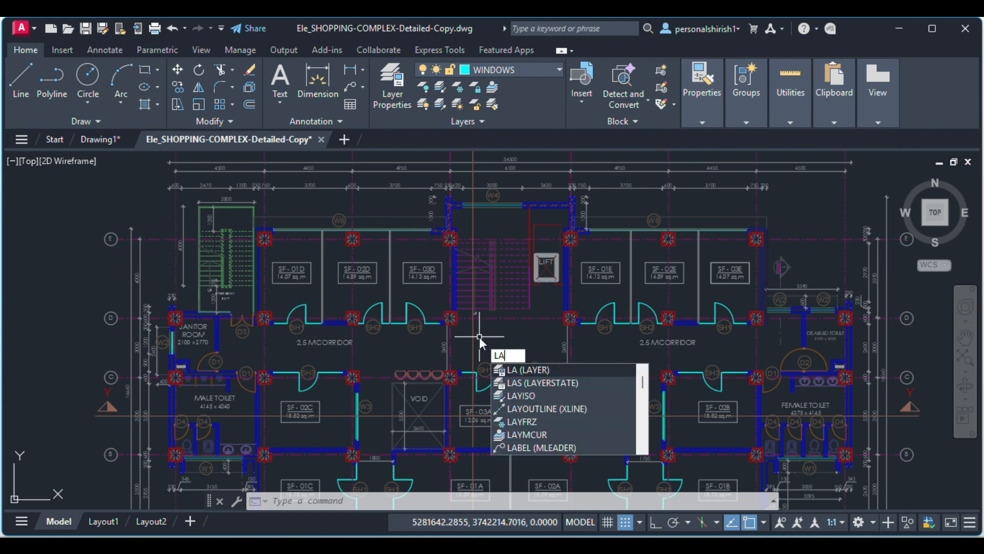
{"action": "type", "text": "YU"}
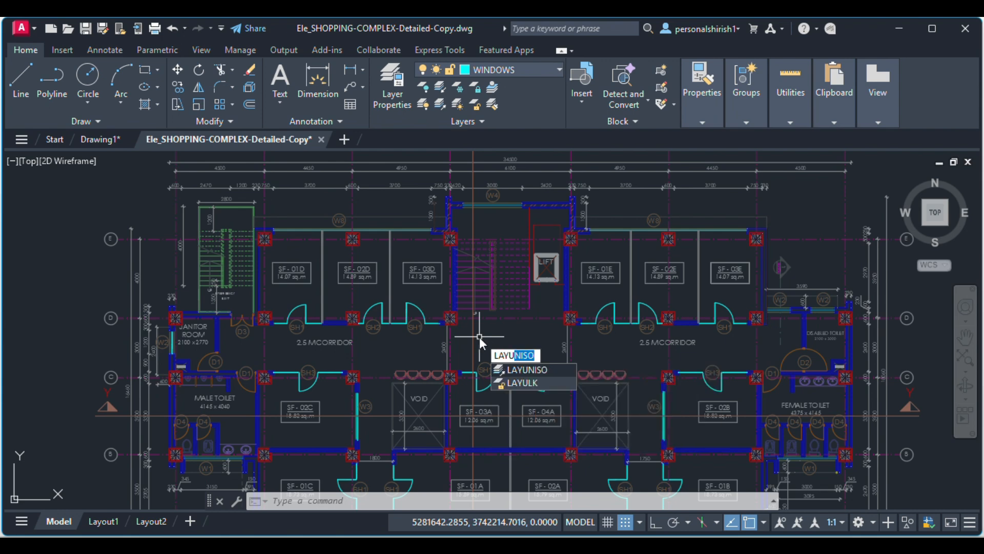
{"action": "type", "text": "NISO"}
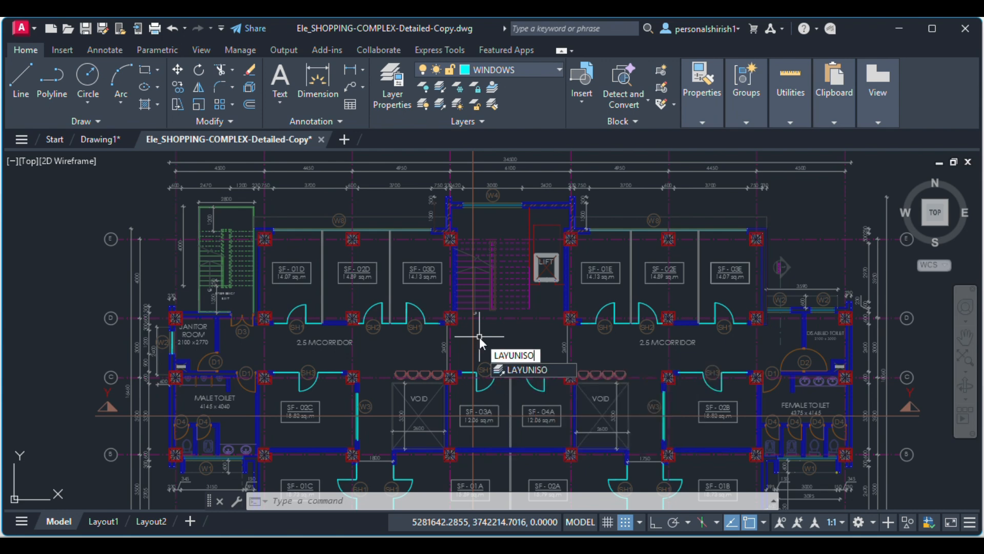
{"action": "key", "text": "Return"}
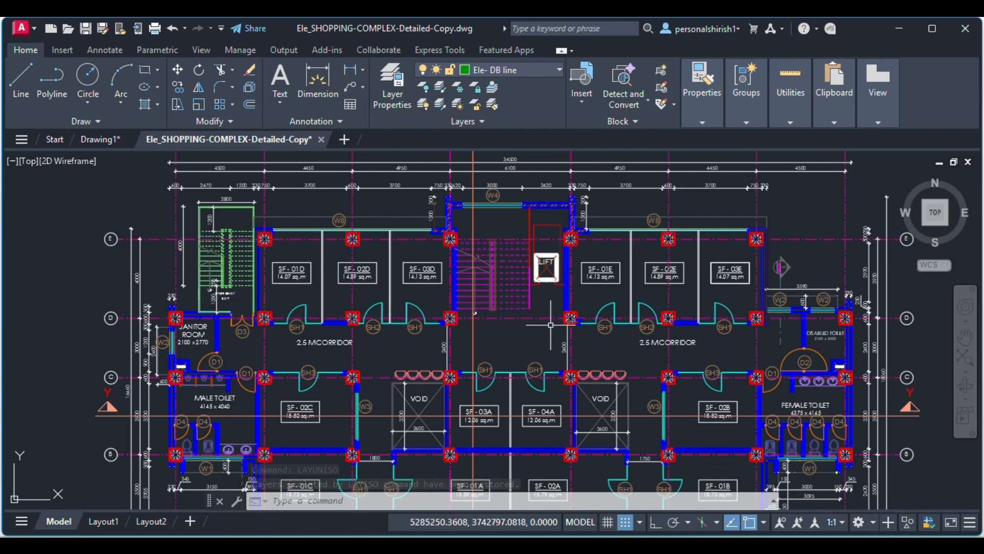
Step: Look through the layer list of the floor plan again, checking the on, freeze and lock settings of its layers
{"action": "scroll", "coordinate": [550, 325], "scroll_direction": "up", "scroll_amount": 2}
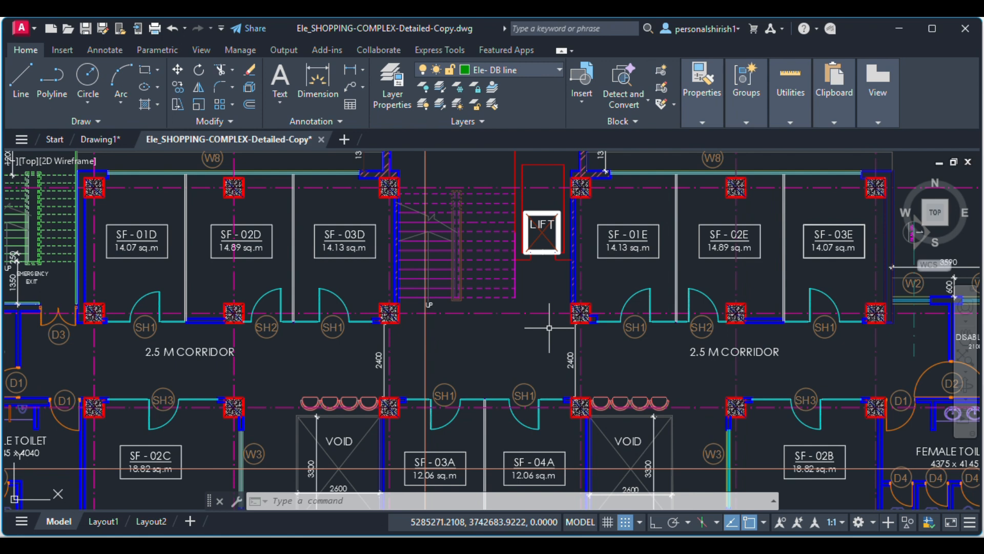
{"action": "left_click", "coordinate": [539, 70]}
{"action": "scroll", "coordinate": [492, 217], "scroll_direction": "down", "scroll_amount": 5}
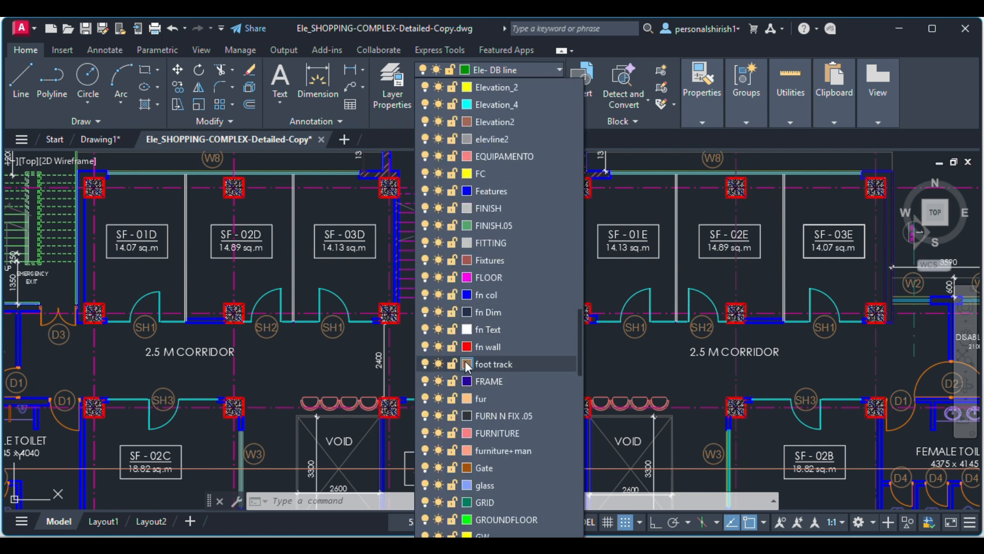
{"action": "scroll", "coordinate": [438, 395], "scroll_direction": "down", "scroll_amount": 3}
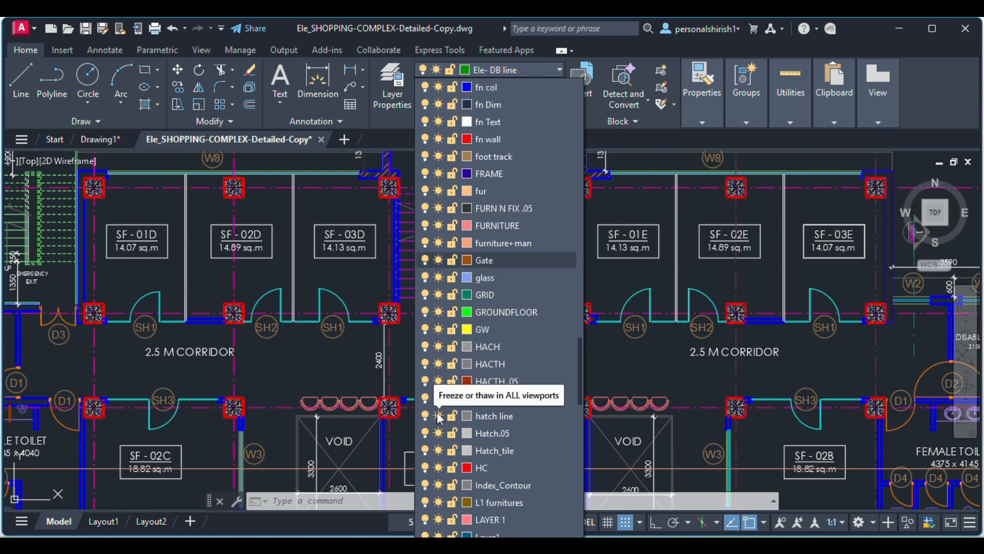
{"action": "scroll", "coordinate": [492, 320], "scroll_direction": "down", "scroll_amount": 1}
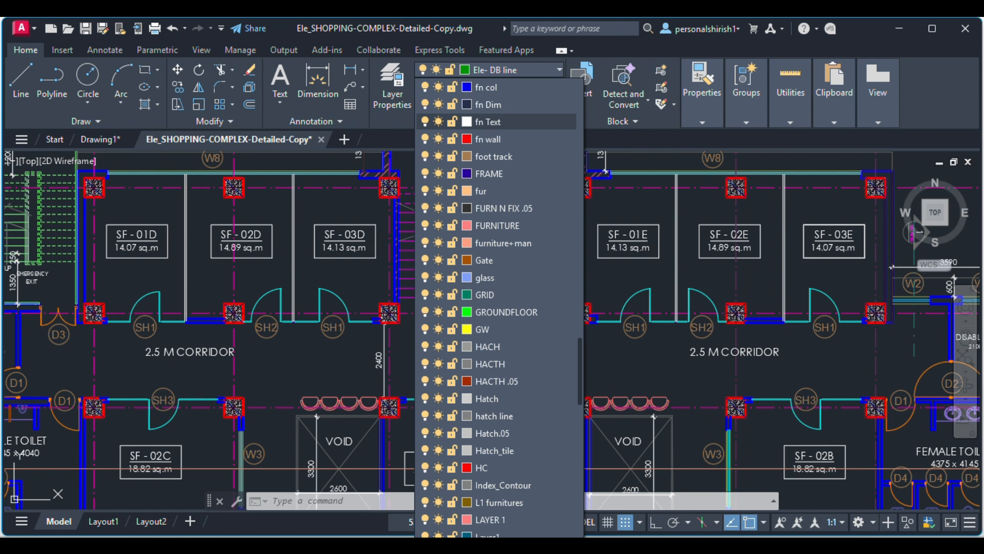